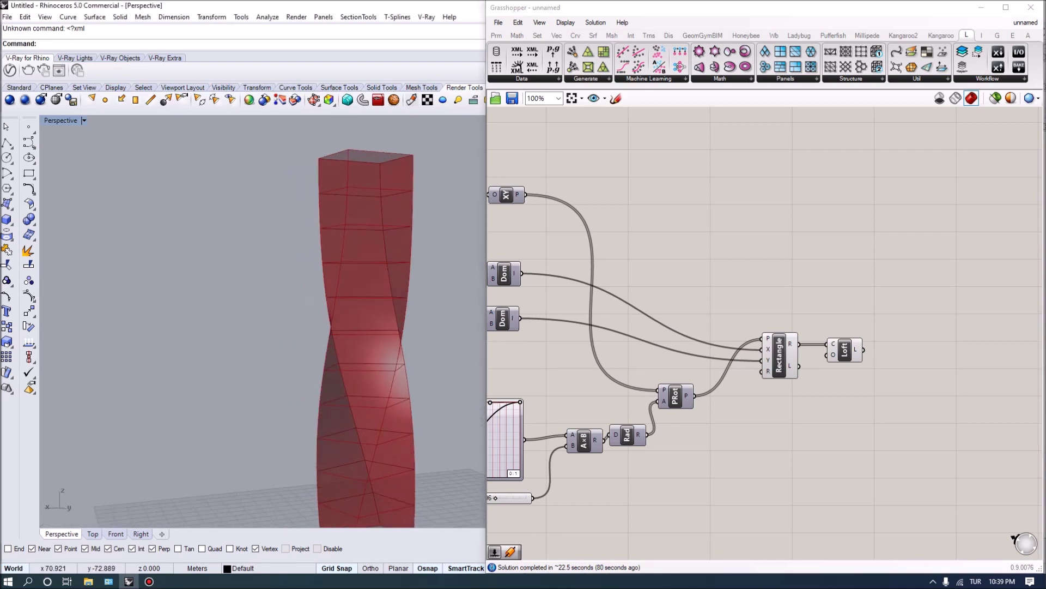
Set the A slider feeding the lower of the two Dom components to 7
scroll(632, 523, "up", 1)
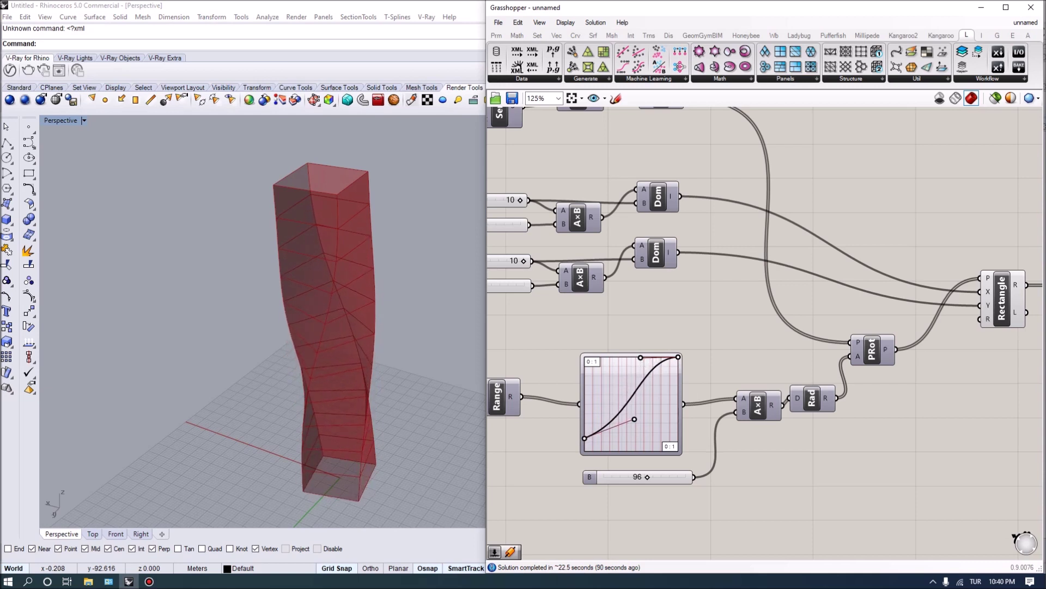
right_click_drag(763, 305, 764, 272)
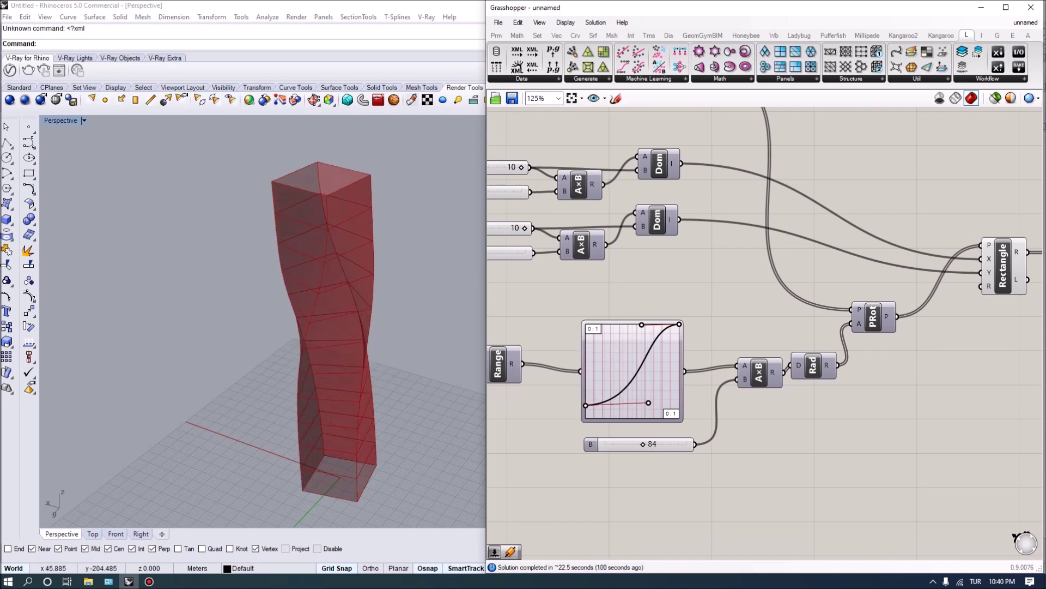
scroll(762, 381, "down", 3)
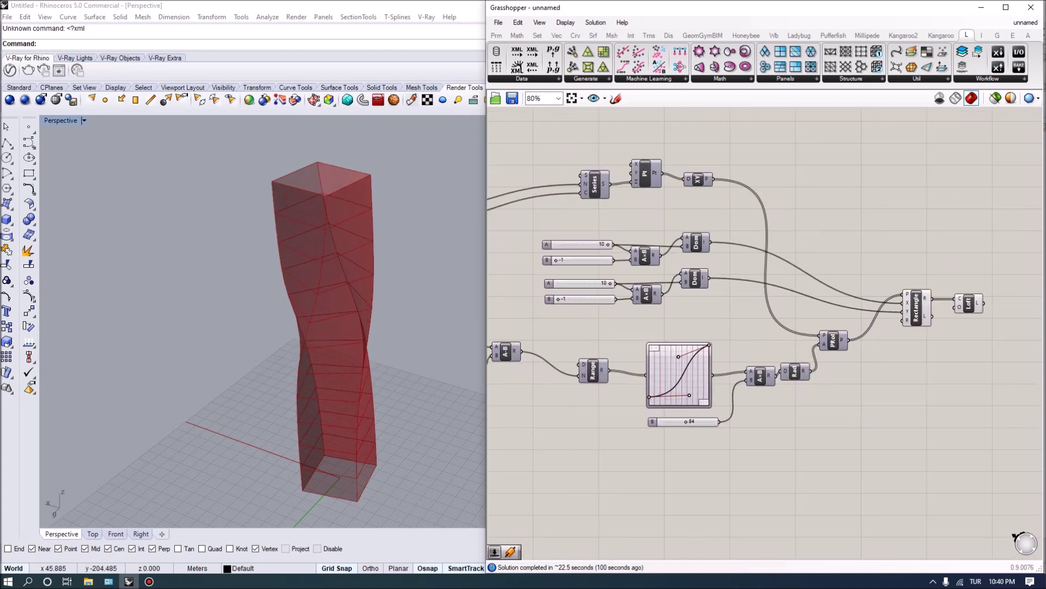
scroll(488, 205, "up", 4)
left_click_drag(797, 398, 763, 397)
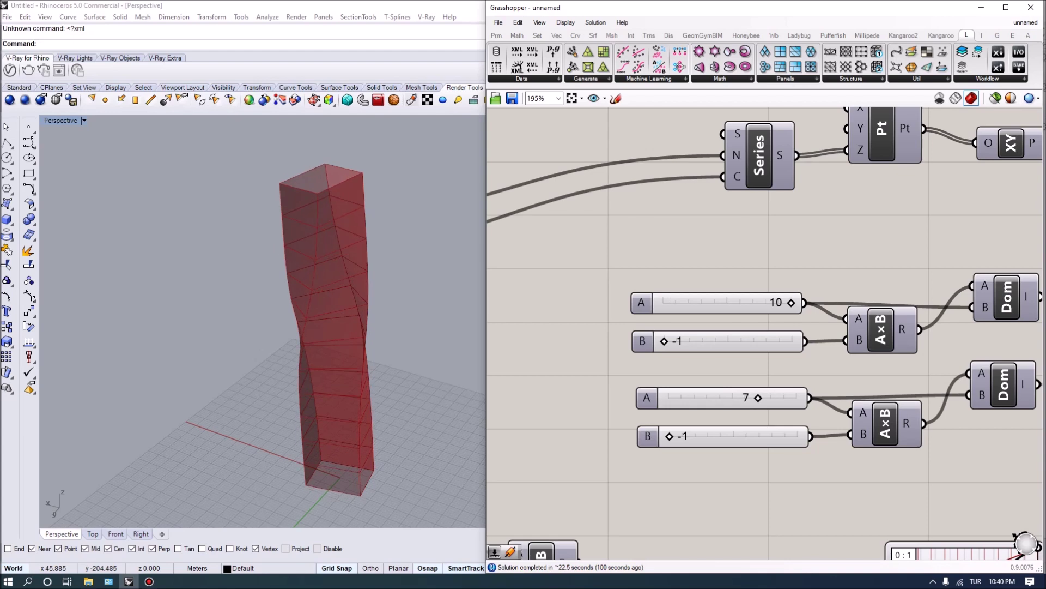
Set the A slider below the Step slider to 11
scroll(771, 397, "down", 3)
scroll(689, 328, "up", 4)
left_click_drag(559, 348, 561, 347)
right_click_drag(349, 306, 317, 305)
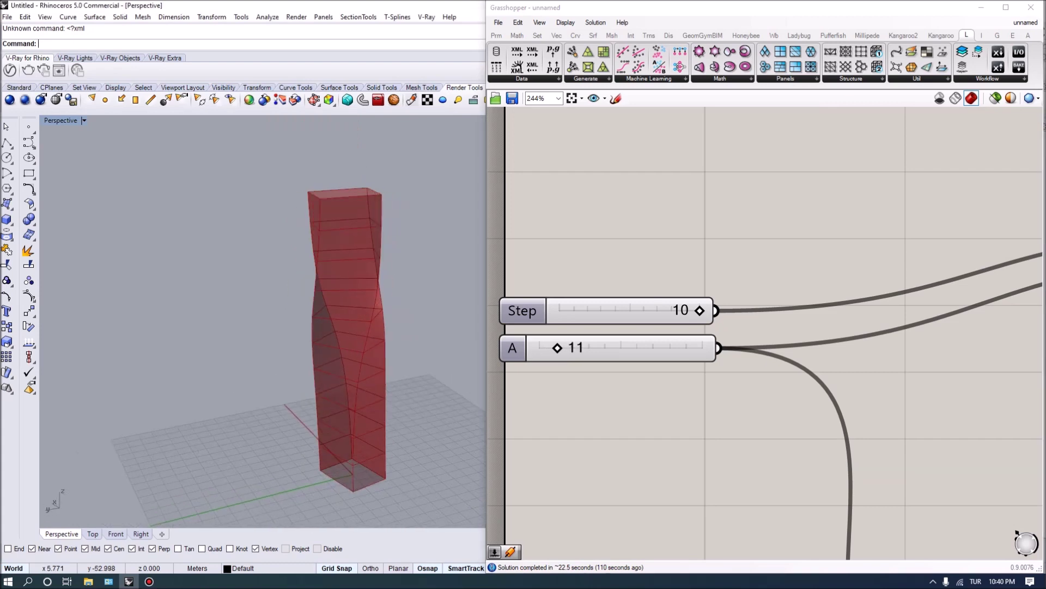
Add a Deconstruct Brep component after Loft and connect the loft output to its B input
scroll(1017, 533, "down", 3)
scroll(1015, 537, "up", 2)
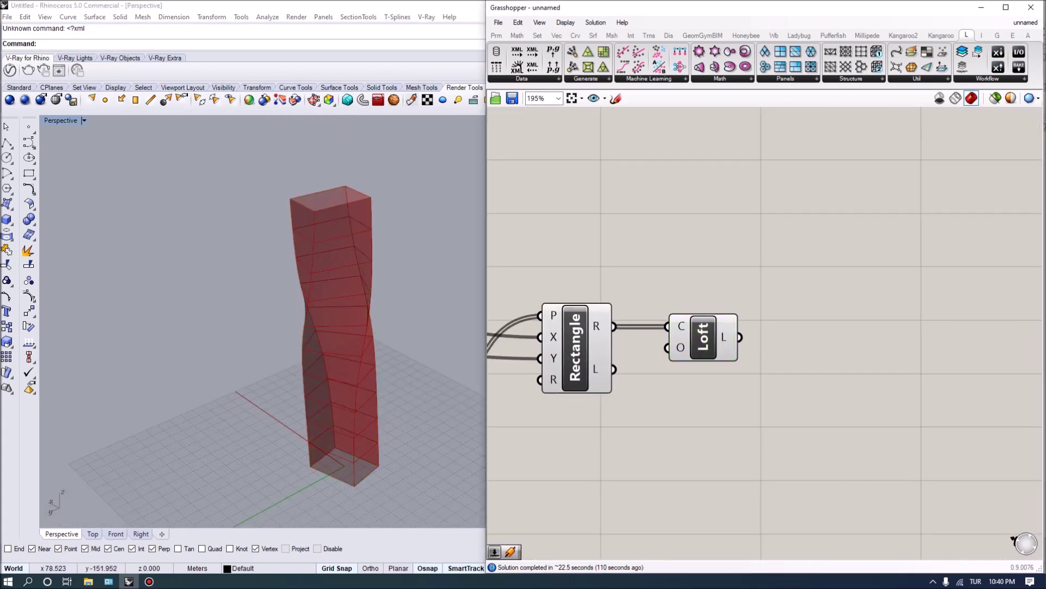
double_click(817, 330)
type("deconst")
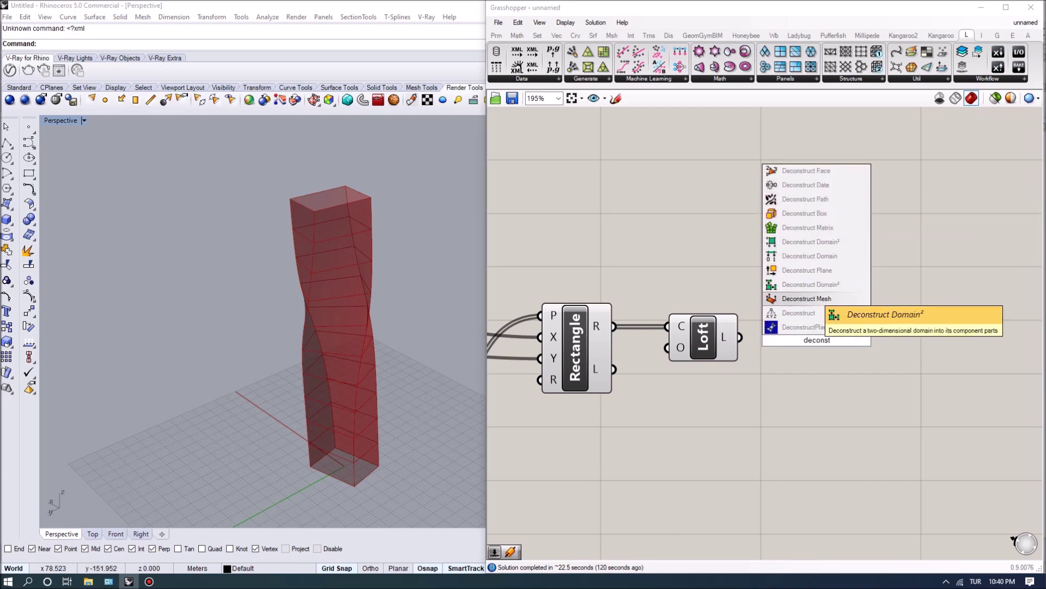
type("ruct")
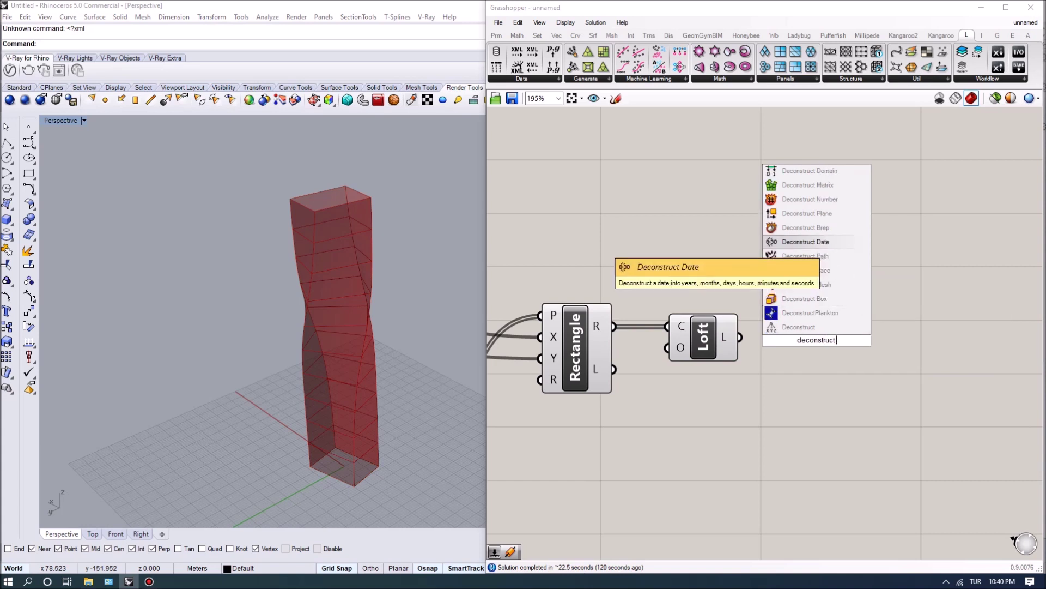
left_click(806, 227)
left_click_drag(740, 337, 779, 331)
right_click_drag(817, 414, 745, 403)
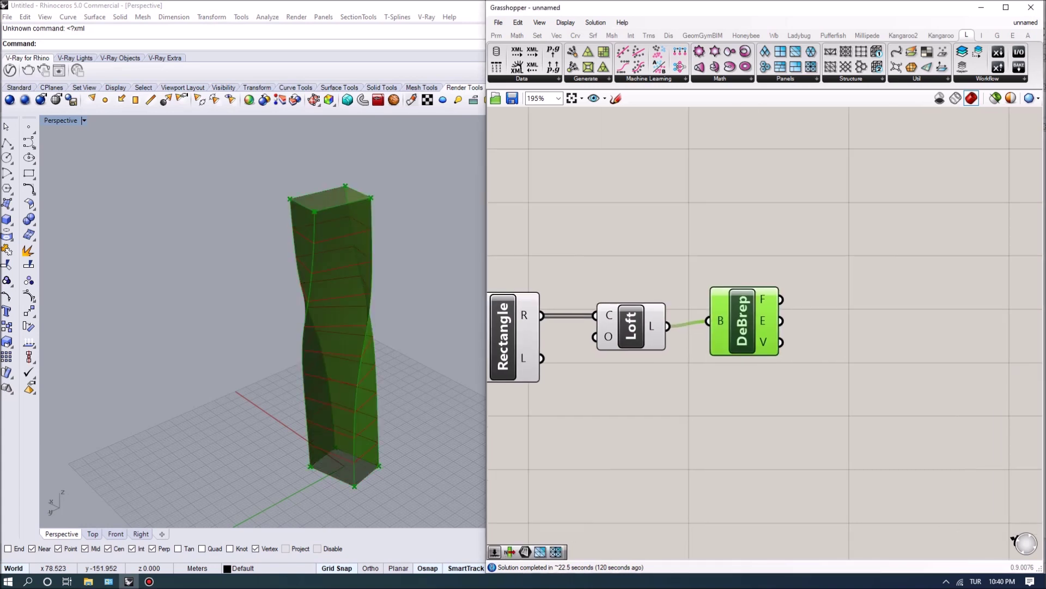
Add a Triangular Panels A component and connect the Deconstruct Brep faces to its Srf input
mouse_move(781, 301)
right_click_drag(780, 301, 703, 304)
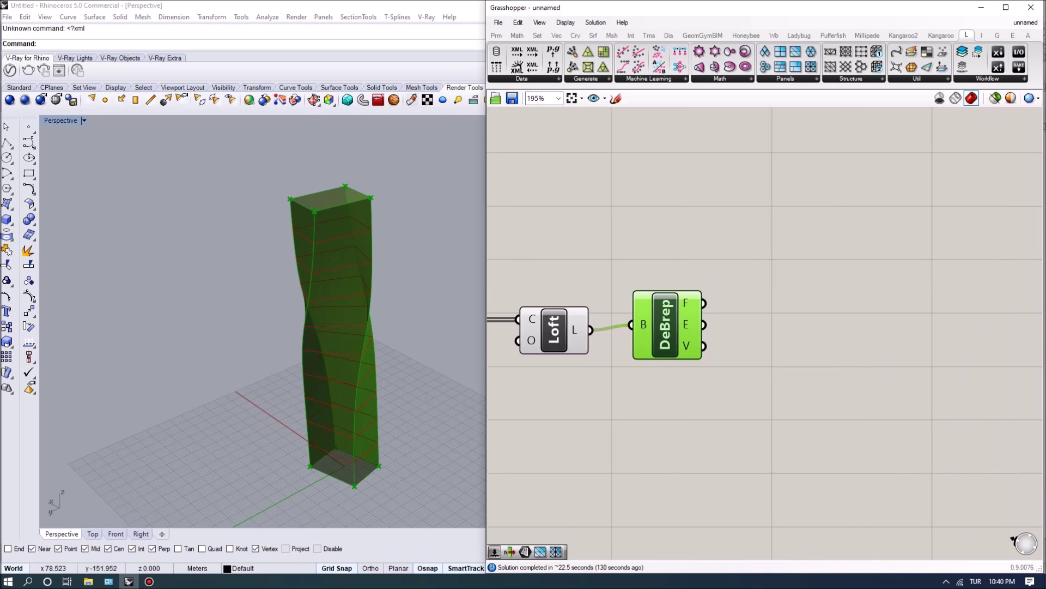
left_click(816, 79)
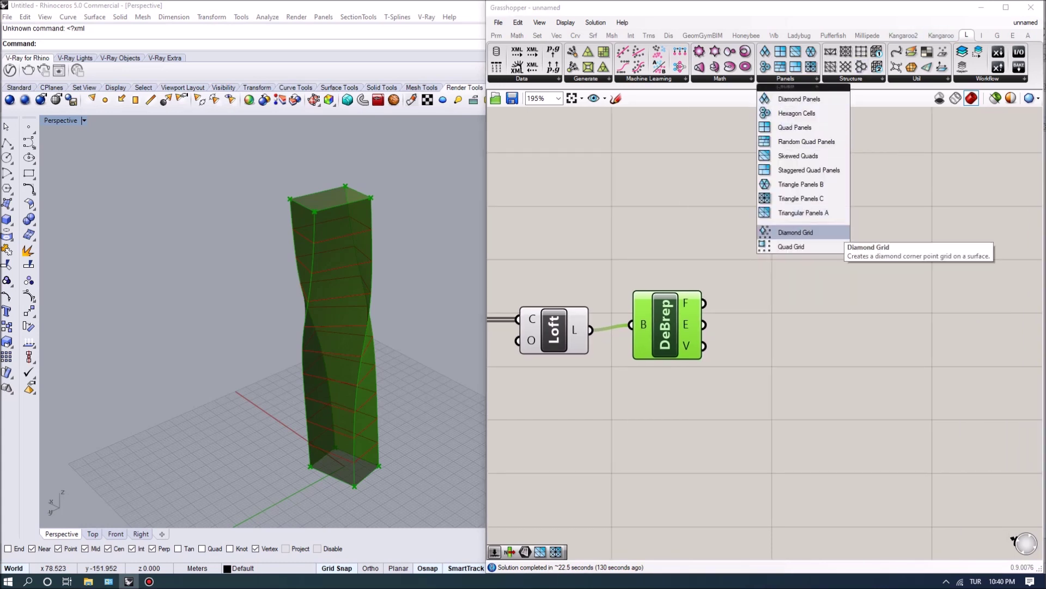
left_click(802, 213)
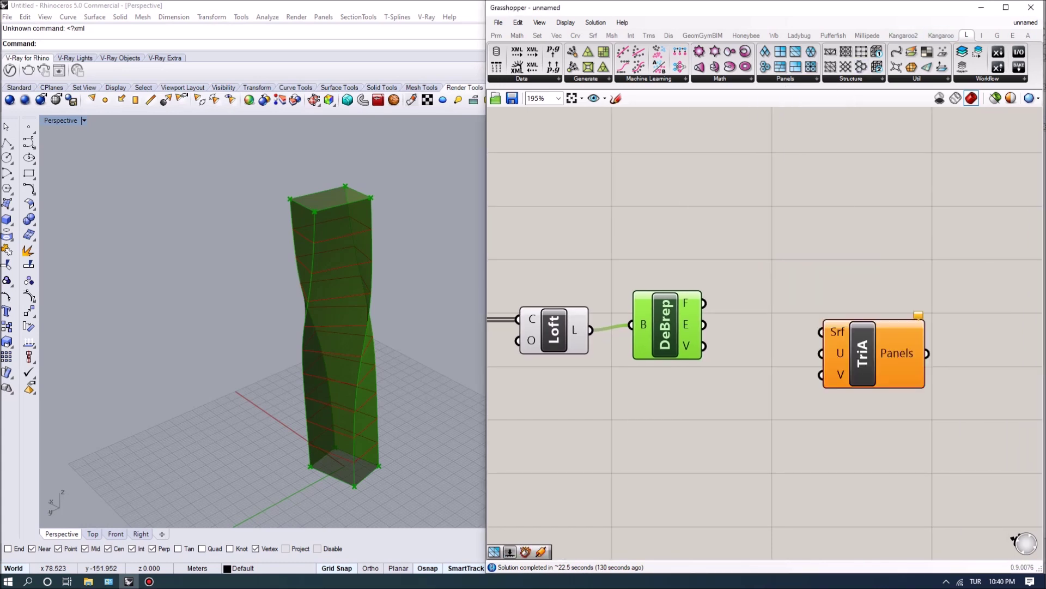
left_click(869, 338)
left_click(666, 324)
right_click_drag(327, 338, 349, 359)
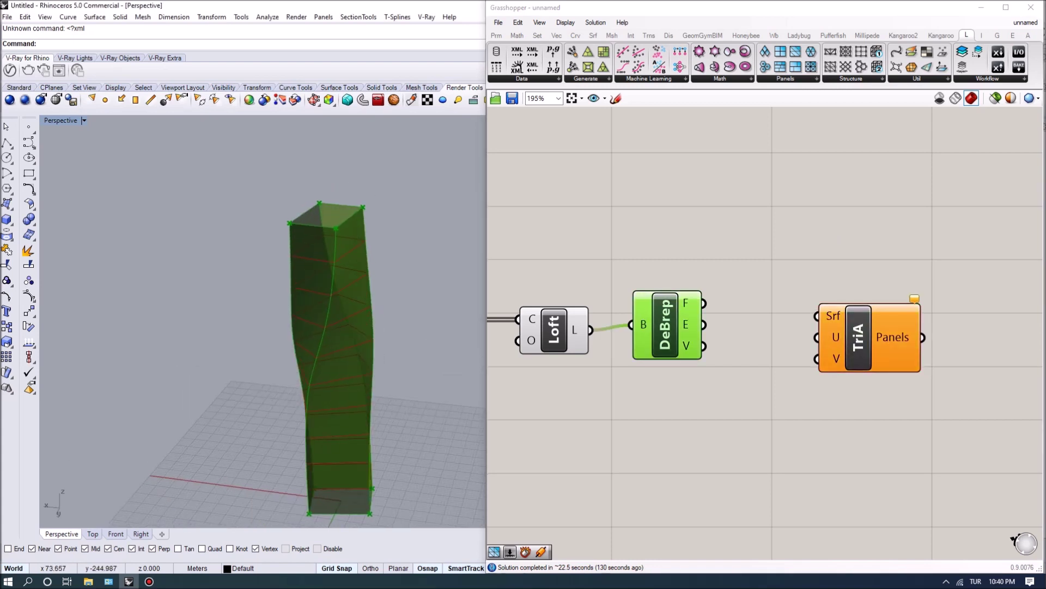
right_click_drag(763, 436, 731, 423)
left_click_drag(839, 327, 896, 364)
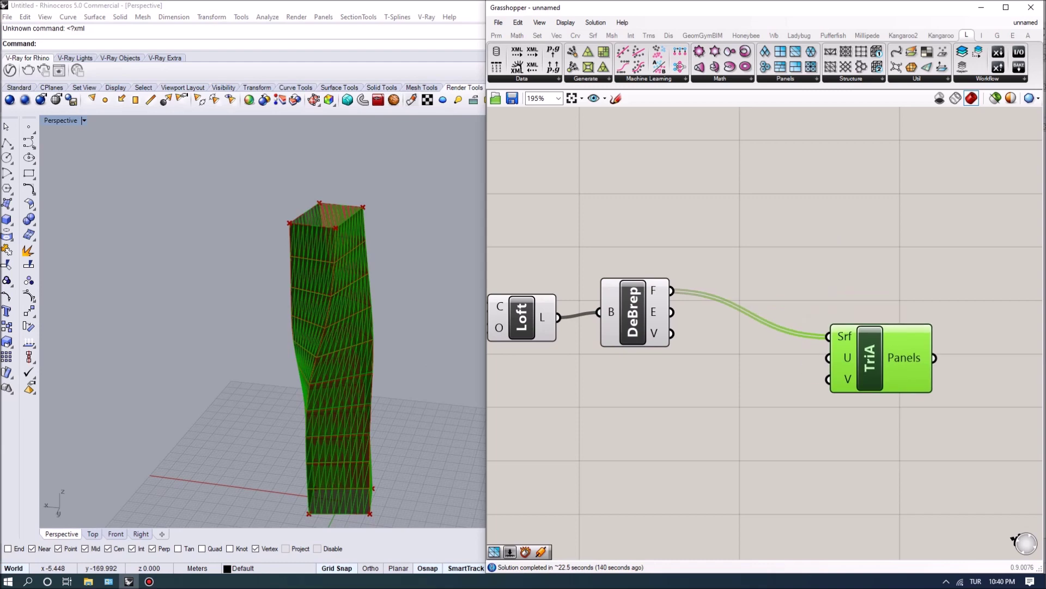
Deselect the panel component and return the A slider feeding the lower Dom component to 10
right_click_drag(896, 364, 902, 325)
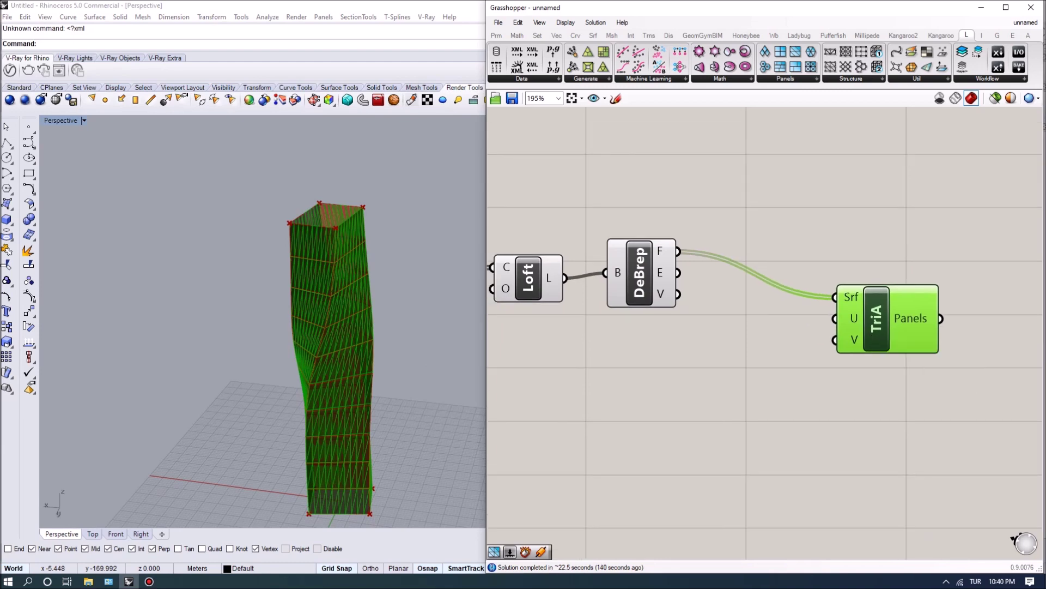
right_click_drag(327, 327, 349, 322)
scroll(382, 283, "up", 3)
scroll(360, 305, "down", 3)
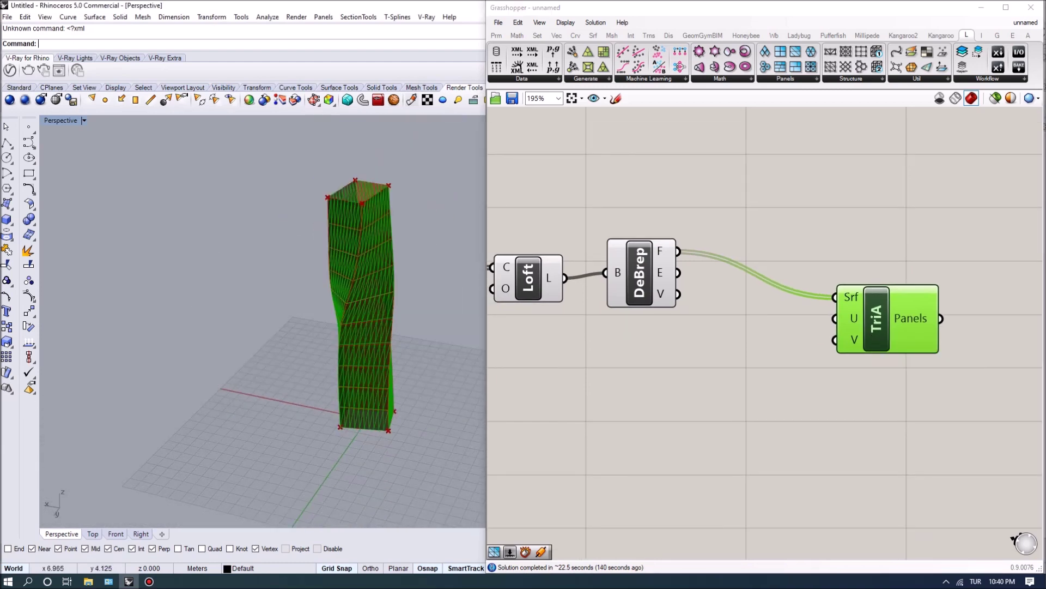
scroll(360, 327, "up", 3)
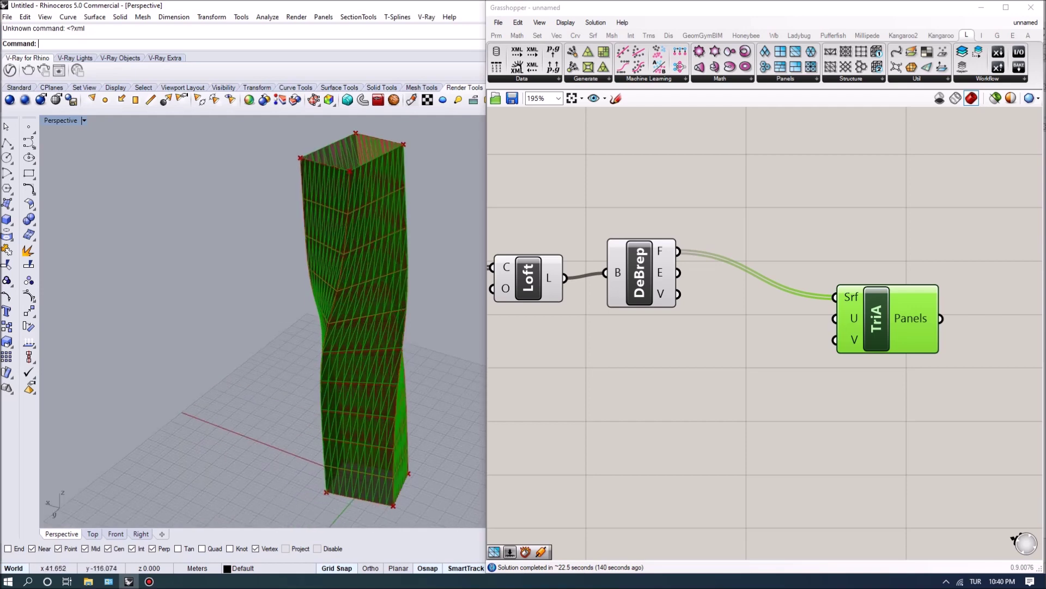
left_click(763, 436)
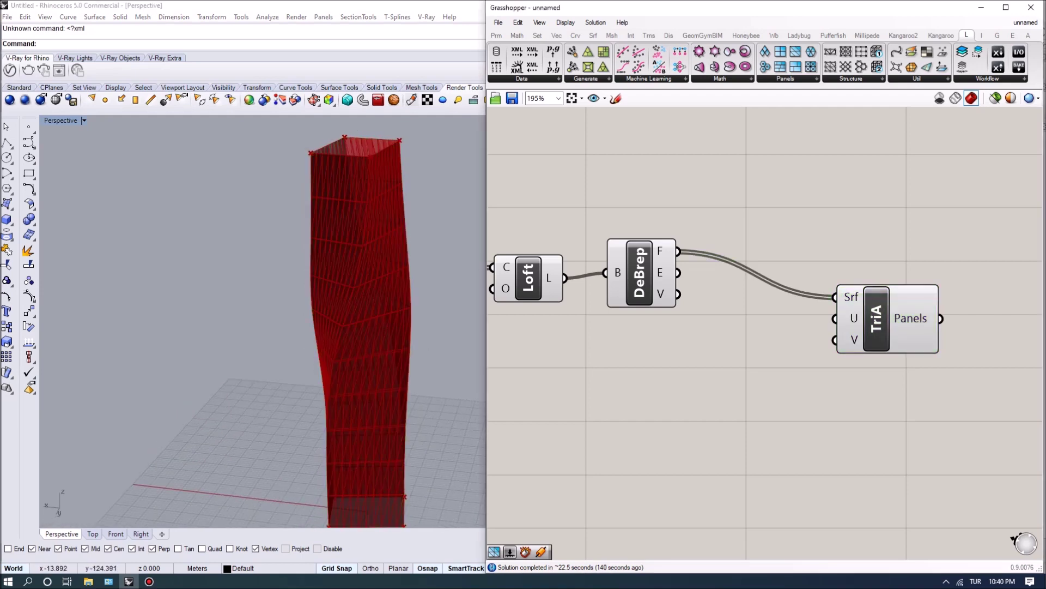
scroll(763, 382, "down", 5)
scroll(622, 297, "up", 5)
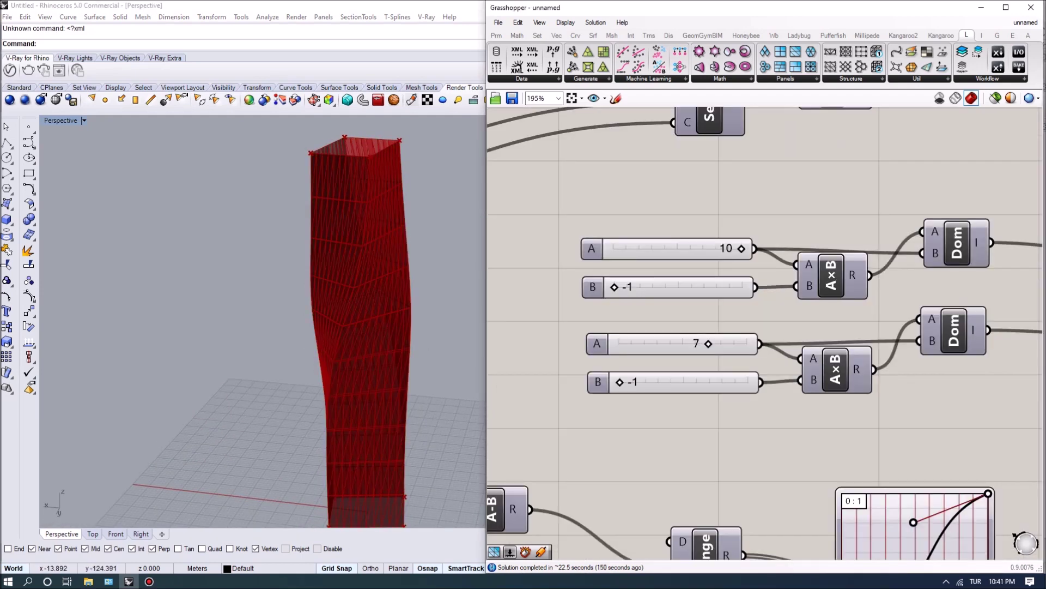
left_click_drag(709, 343, 746, 343)
mouse_move(273, 327)
right_mouse_down()
mouse_move(256, 246)
mouse_move(272, 327)
right_mouse_up()
scroll(763, 327, "down", 5)
scroll(790, 273, "up", 5)
right_click_drag(927, 272, 654, 272)
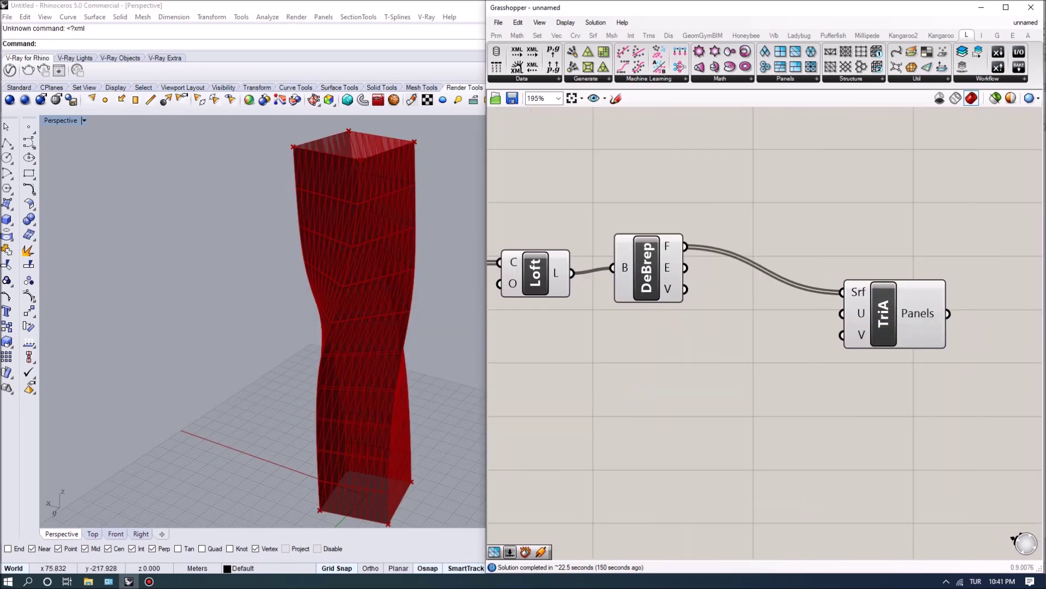
double_click(705, 332)
type("220")
key("Return")
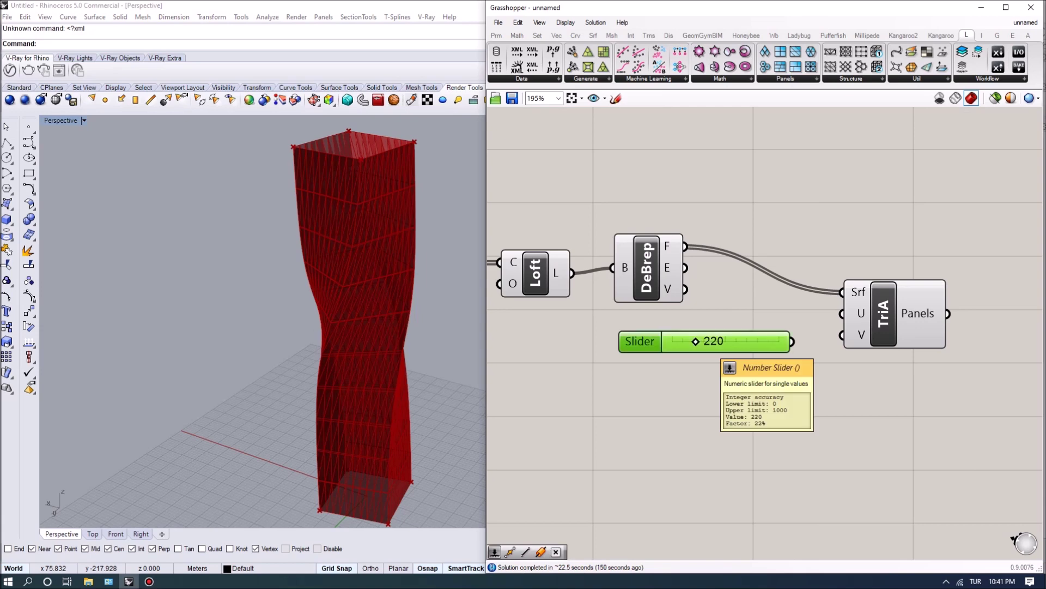
key("Delete")
Add a number slider set to 20 and connect it to the U input of the triangular panels
double_click(704, 340)
type("20")
key("Return")
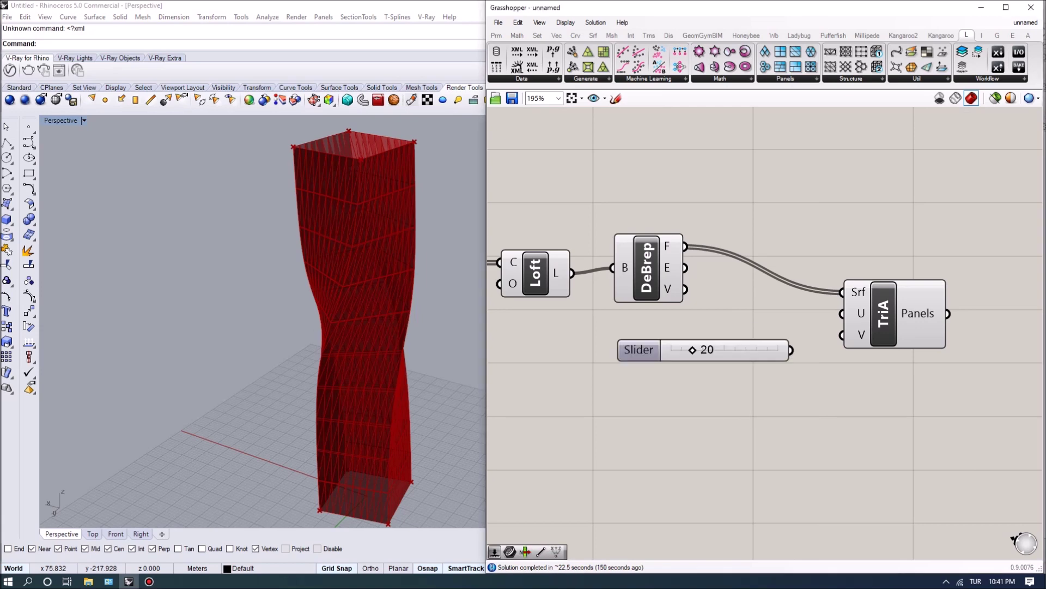
left_click_drag(883, 313, 925, 325)
Add a number slider set to 5 and connect it to the V input of the triangular panels
double_click(757, 392)
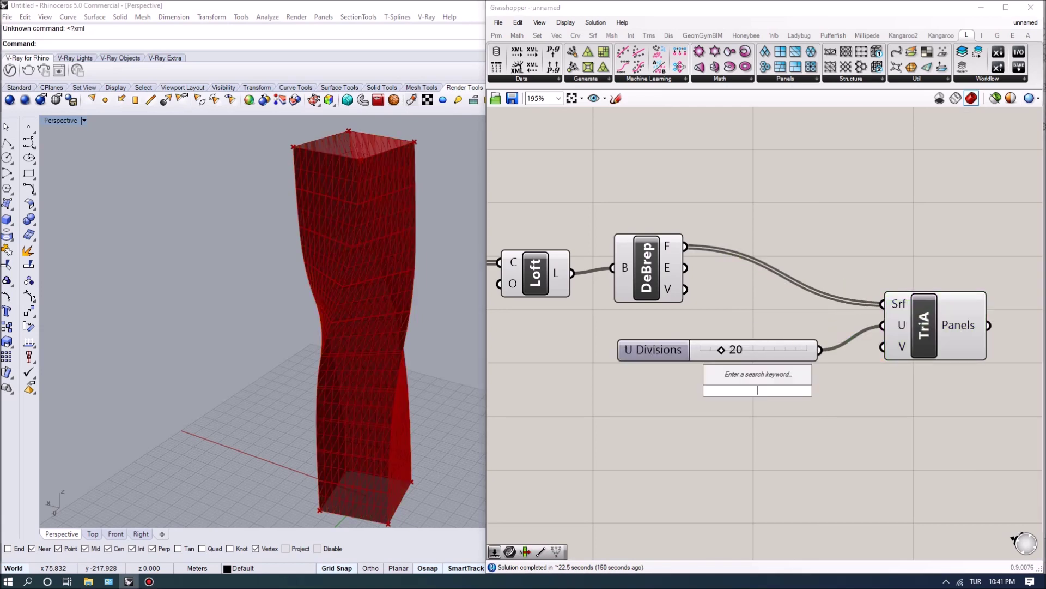
type("5")
key("Return")
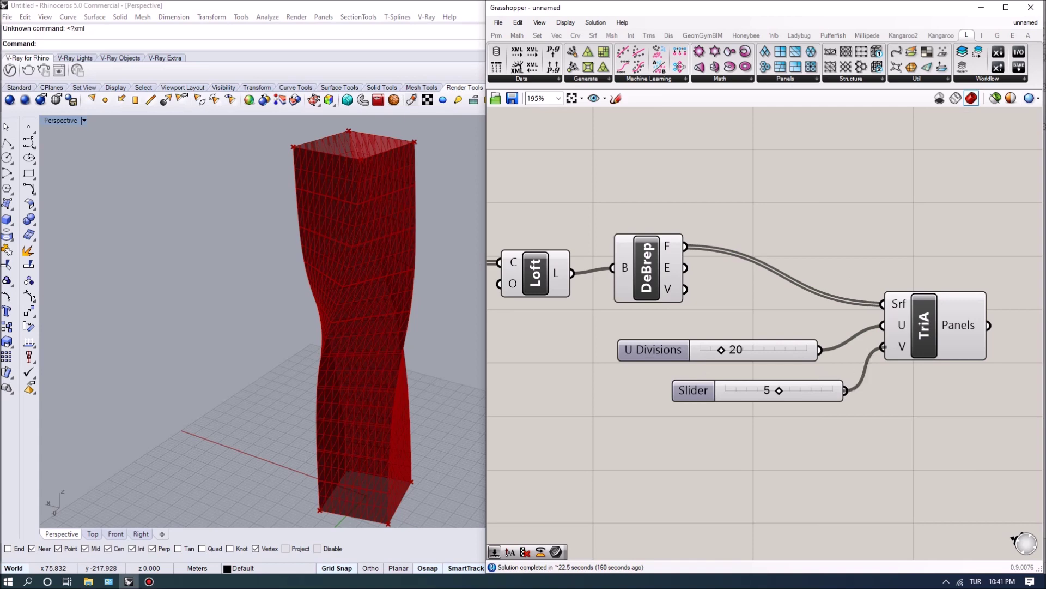
Name the new slider V Divisions and place it directly below the U Divisions slider
double_click(693, 390)
type("V Divisions")
key("Return")
left_click_drag(694, 390, 605, 381)
Highlight the triangular panels on the tower and set the V Divisions slider to 6
left_click(870, 325)
right_click_drag(709, 463, 649, 463)
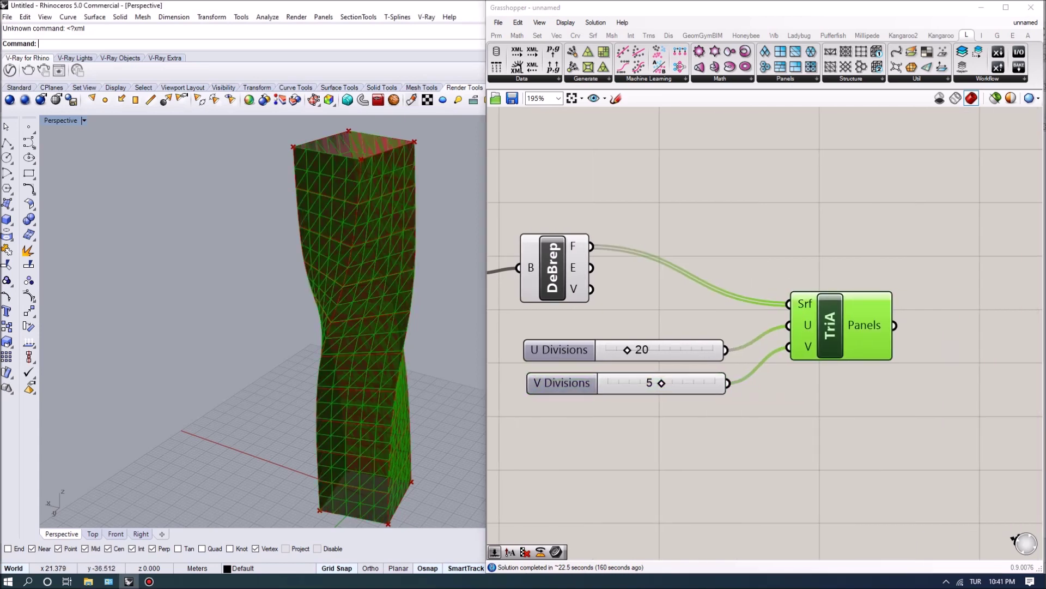
key("Down")
key("Down")
key("alt+Tab")
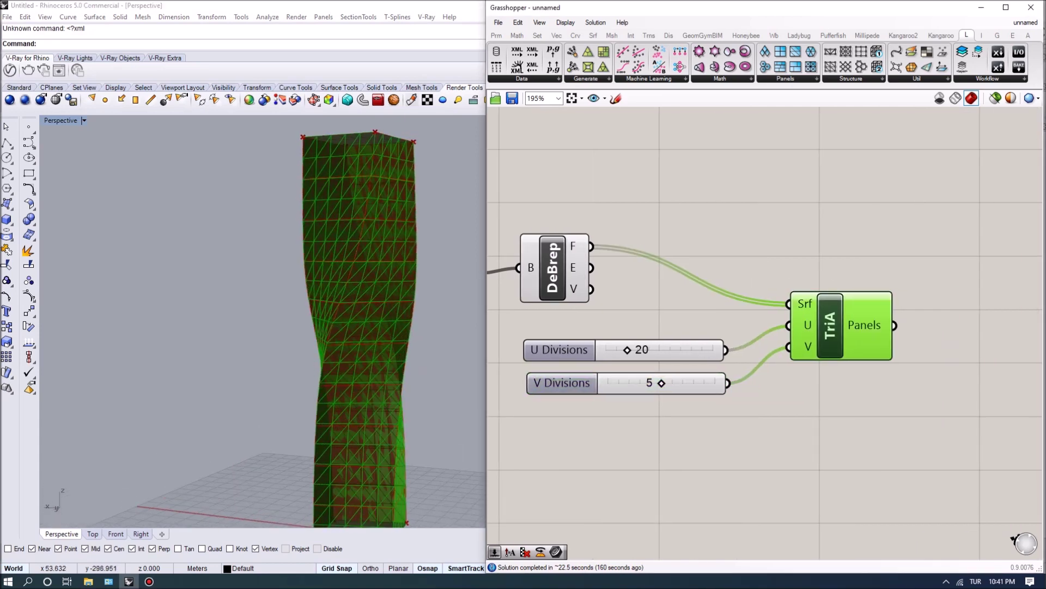
key("alt+Tab")
key("Up")
key("Up")
key("Up")
key("Left")
key("Left")
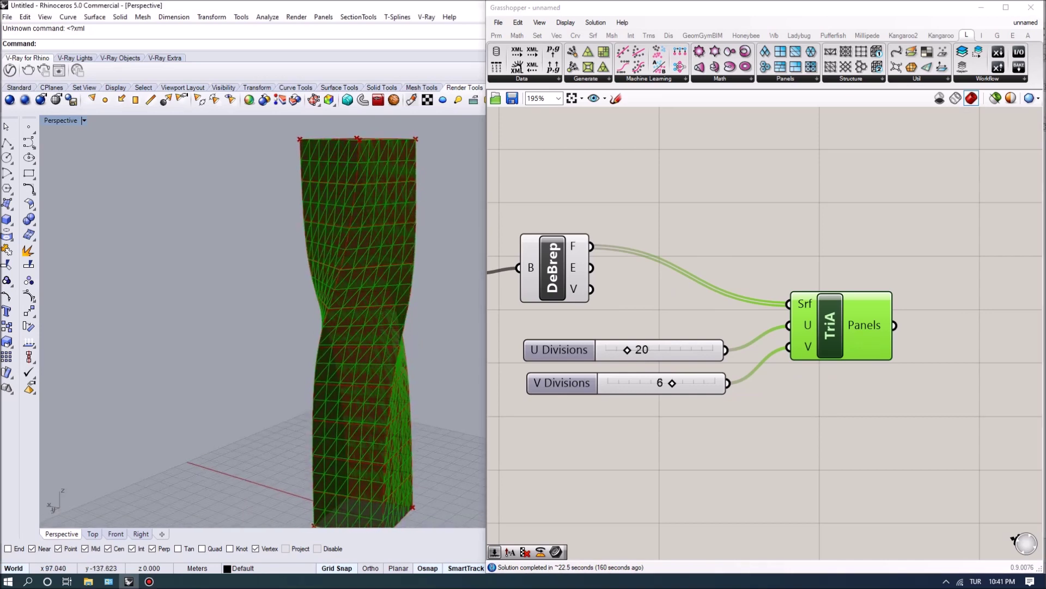
Examine the triangular panel grid on the tower's twisted faces and edges from several angles and up close
key("Page_Up")
key("Page_Up")
key("Down")
key("Page_Down")
key("Page_Down")
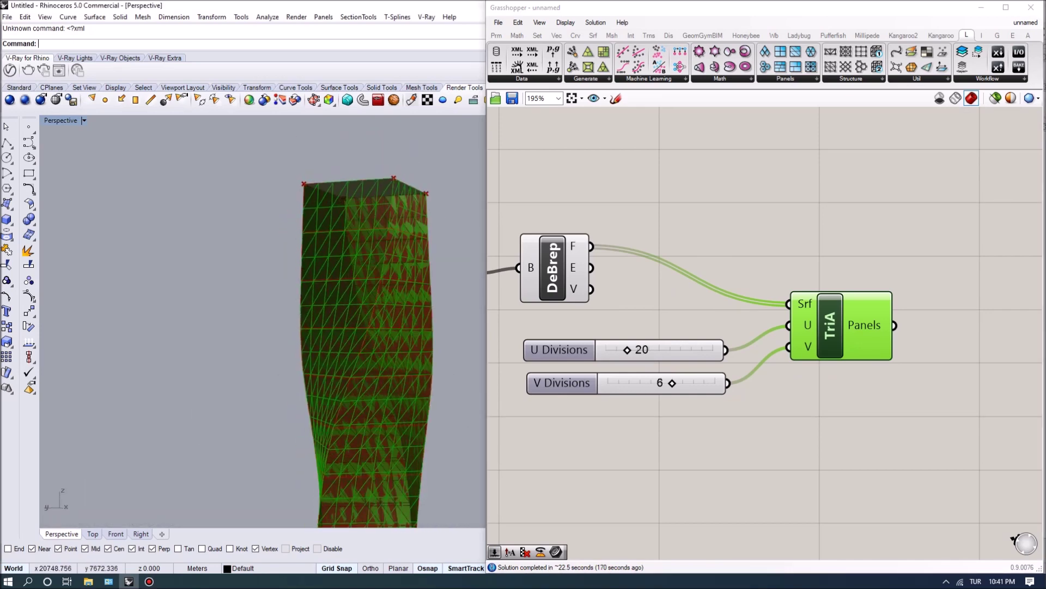
key("Up")
key("Up")
key("Page_Up")
key("Page_Up")
key("Page_Up")
key("Page_Up")
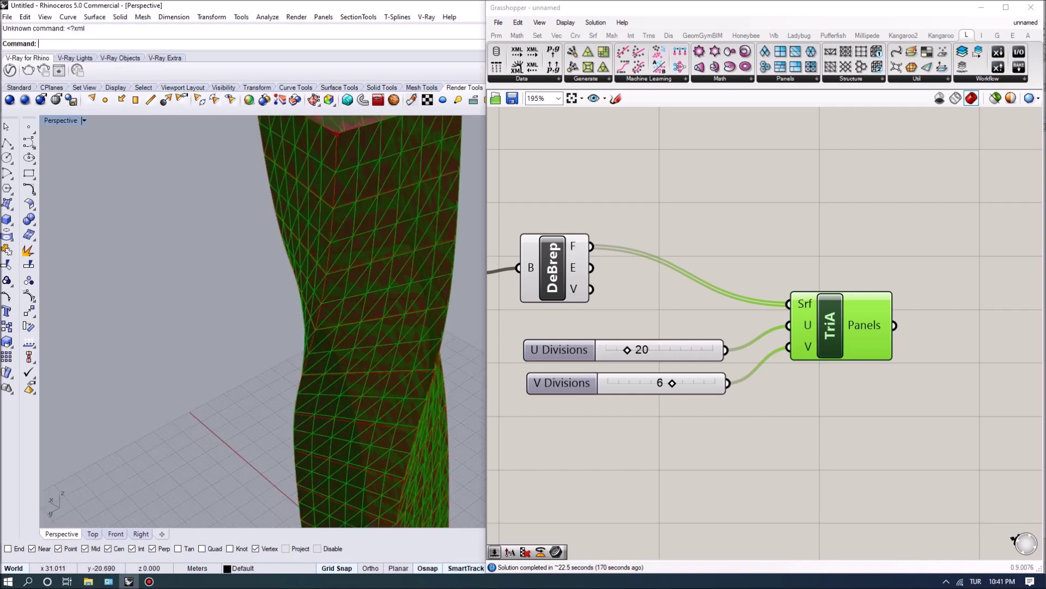
key("Up")
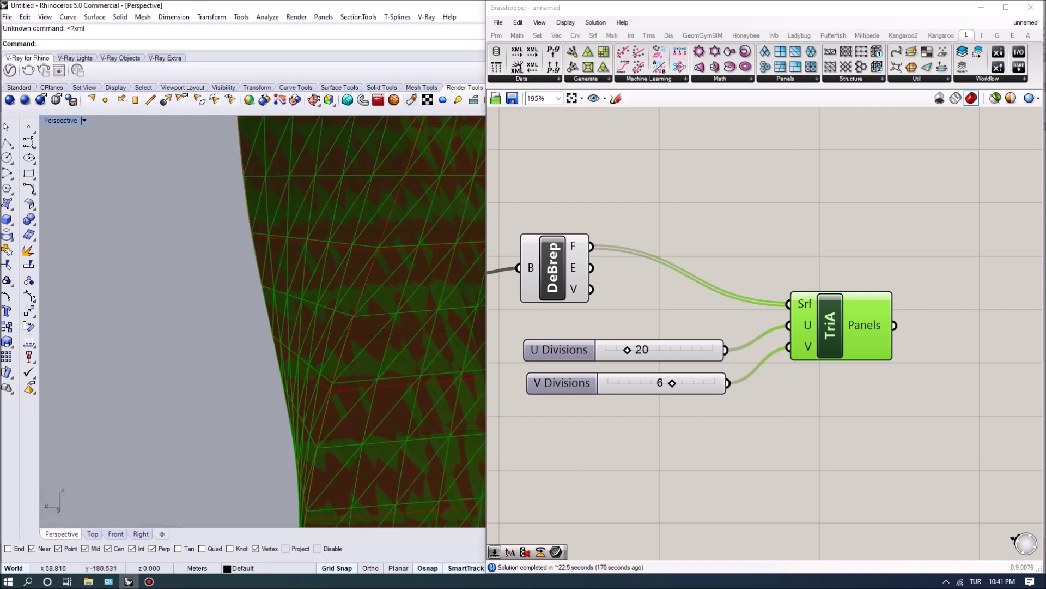
key("Left")
key("Left")
key("Left")
key("Left")
key("Left")
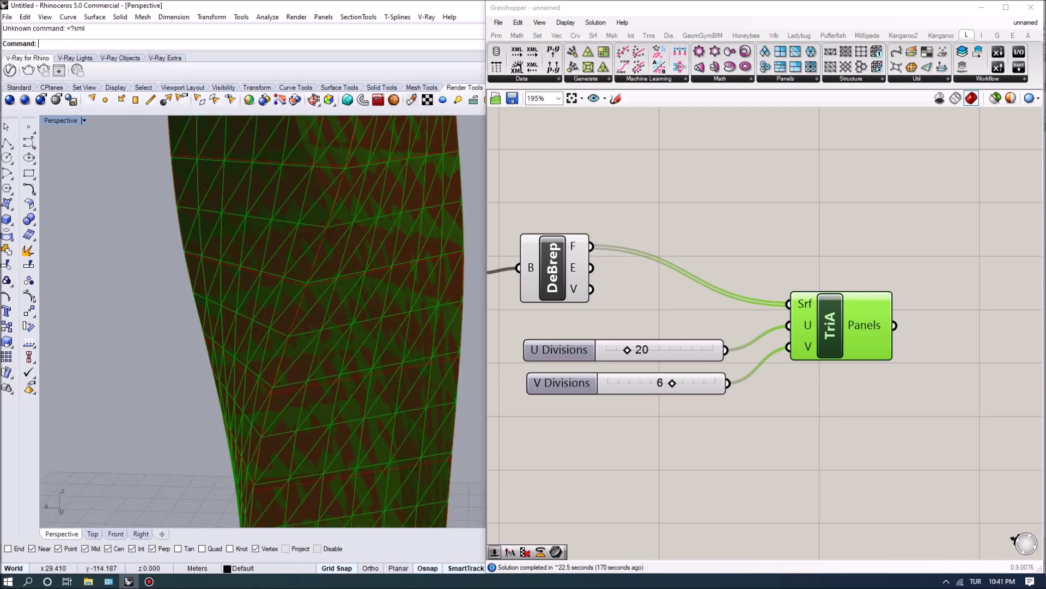
key("Left")
key("Left")
Highlight the Rectangle component's floor outlines on the tower and compare them with the triangular panels
right_click_drag(545, 273, 779, 272)
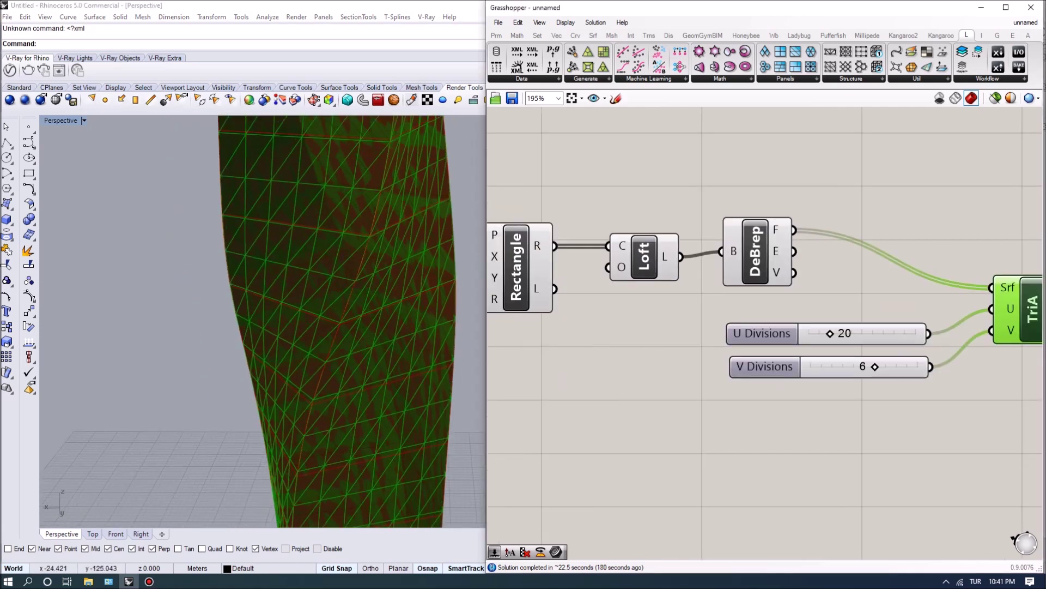
scroll(763, 327, "down", 3)
right_click_drag(599, 299, 709, 300)
scroll(708, 302, "up", 3)
left_click(708, 302)
scroll(338, 322, "down", 5)
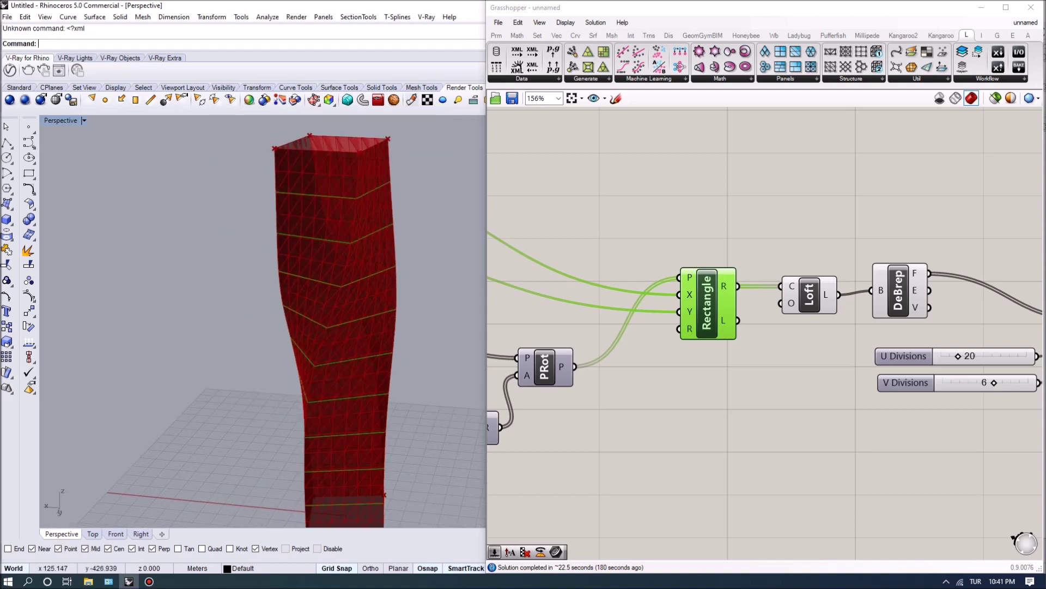
right_click_drag(872, 436, 545, 454)
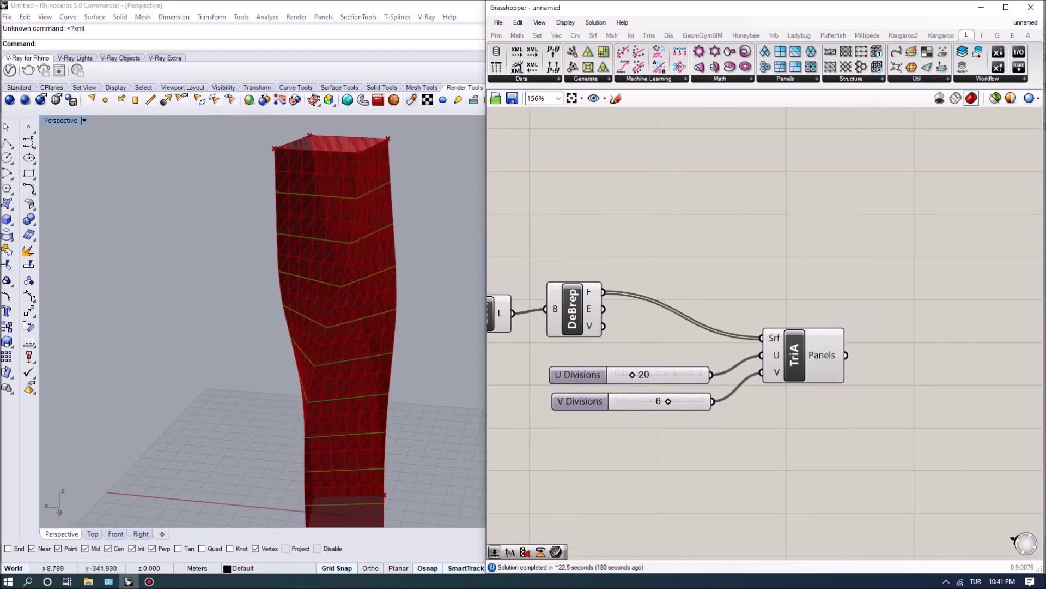
left_click(801, 354)
key("Left")
scroll(349, 322, "up", 5)
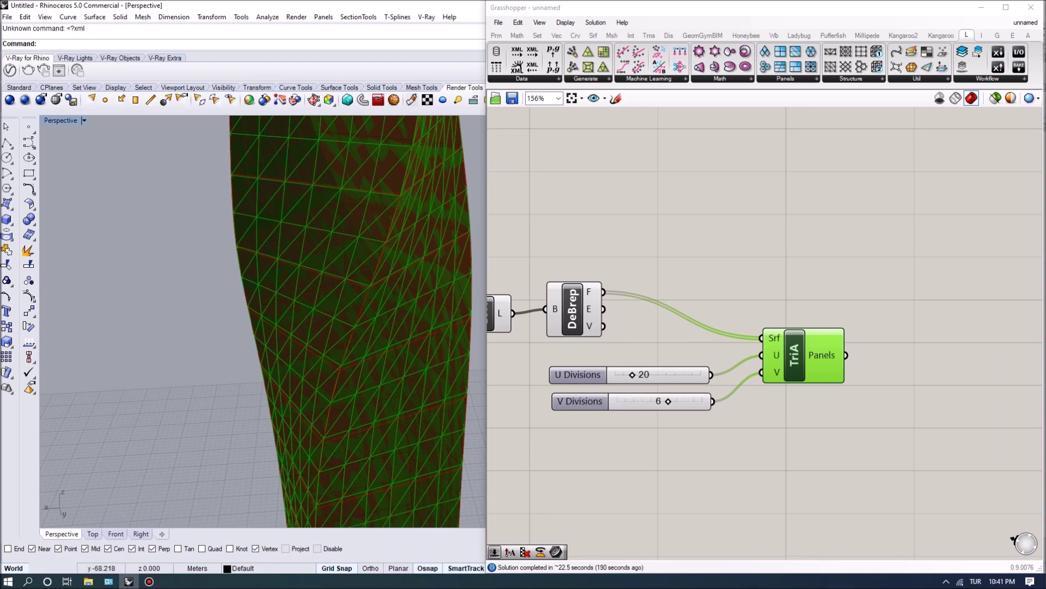
Examine the whole tower and its panel rows from several angles and distances, including the vertical corner edges
right_click_drag(709, 218, 744, 275)
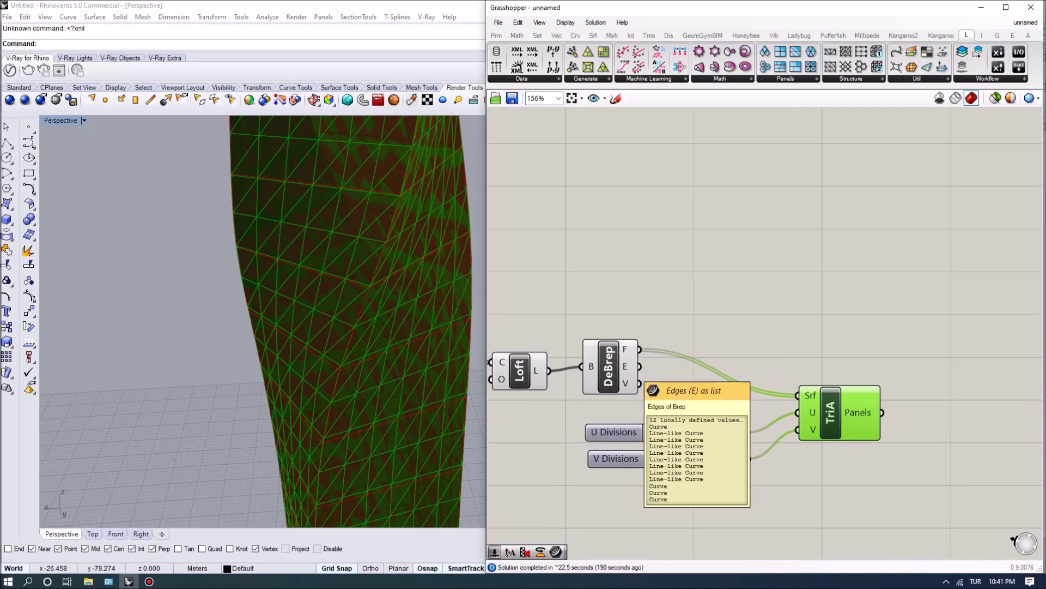
scroll(261, 321, "down", 5)
right_click_drag(262, 322, 284, 294)
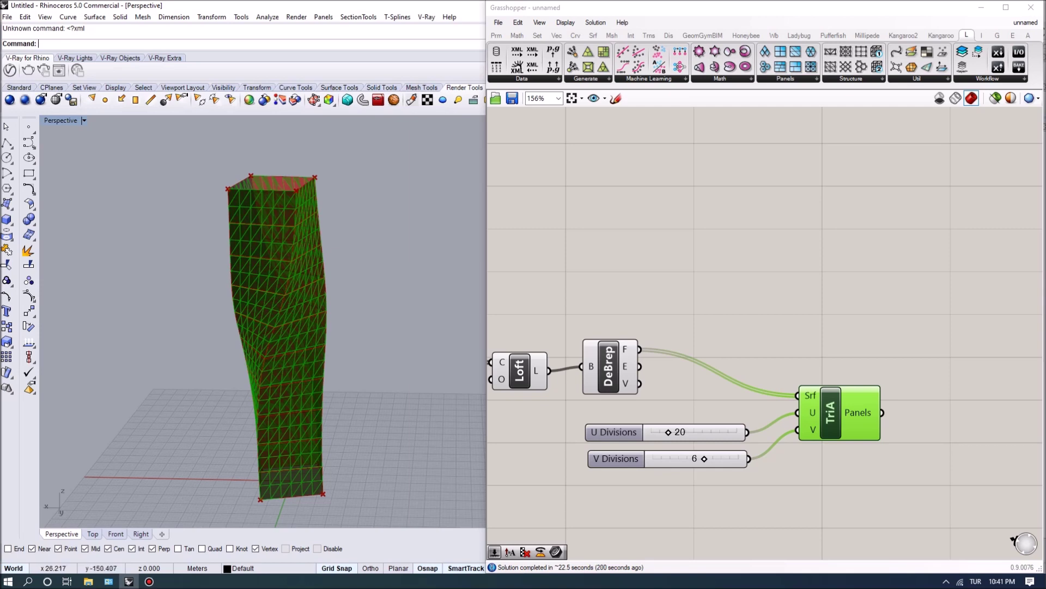
right_click_drag(273, 322, 327, 305)
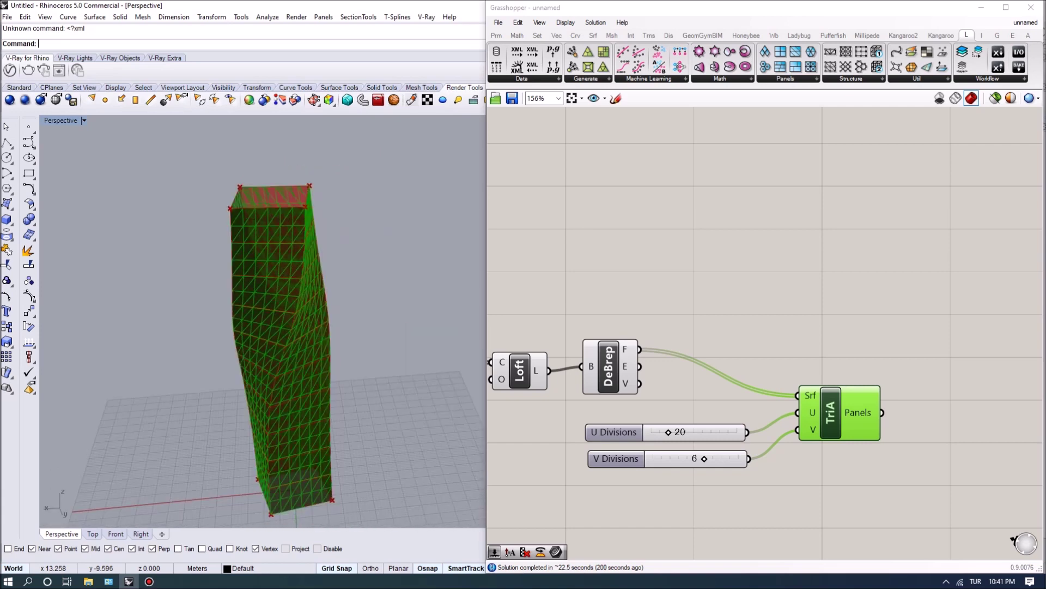
scroll(327, 305, "up", 5)
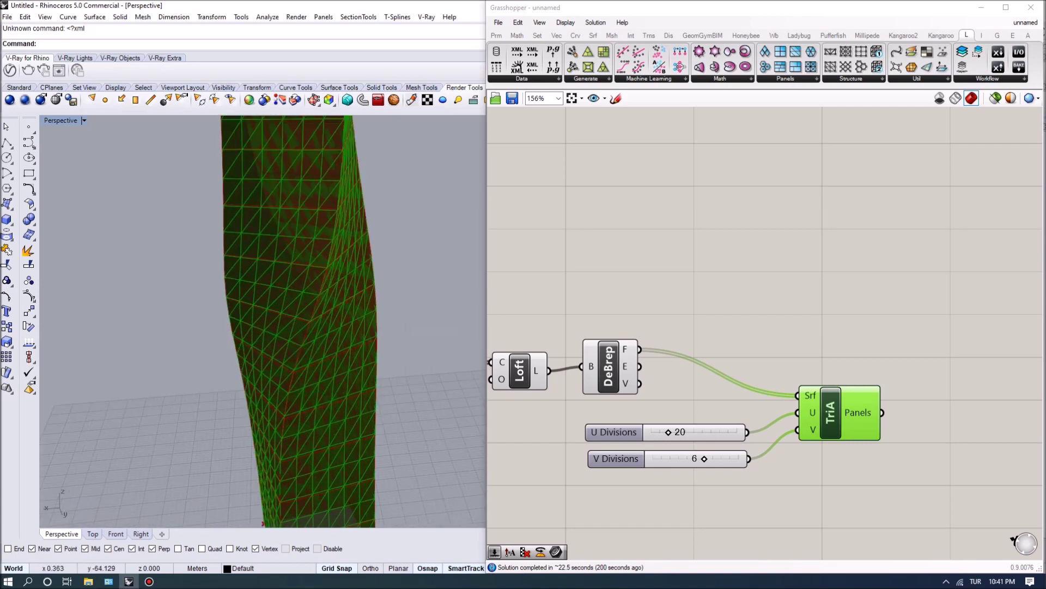
scroll(261, 322, "down", 3)
right_click_drag(262, 321, 257, 327)
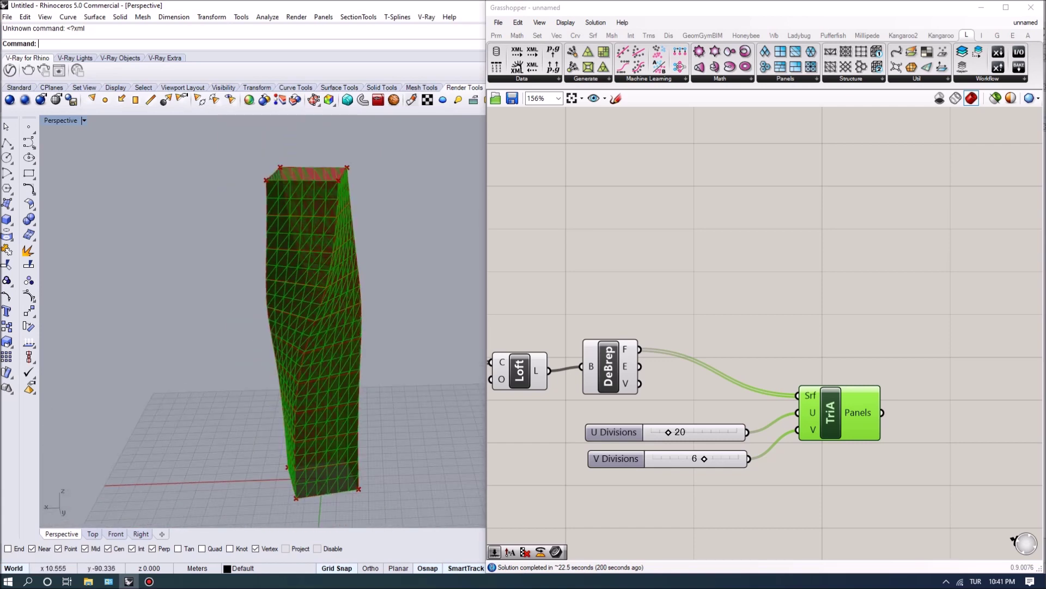
scroll(257, 327, "up", 3)
Move the Deconstruct Brep component up and add a List Item component fed by its edges output
left_click_drag(608, 367, 613, 326)
double_click(708, 293)
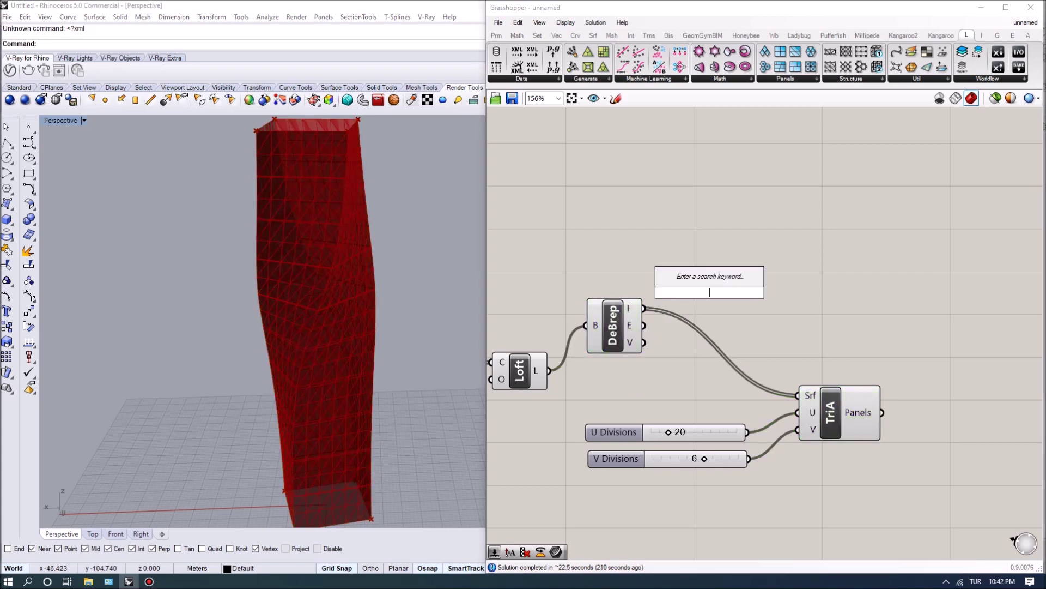
type("list item")
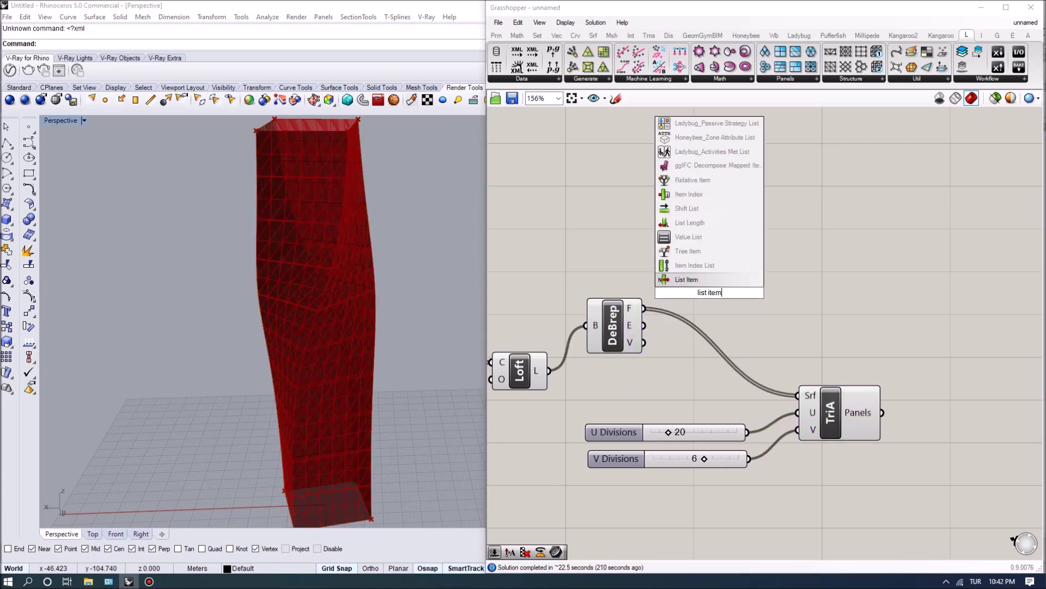
key("Return")
left_click_drag(708, 293, 802, 277)
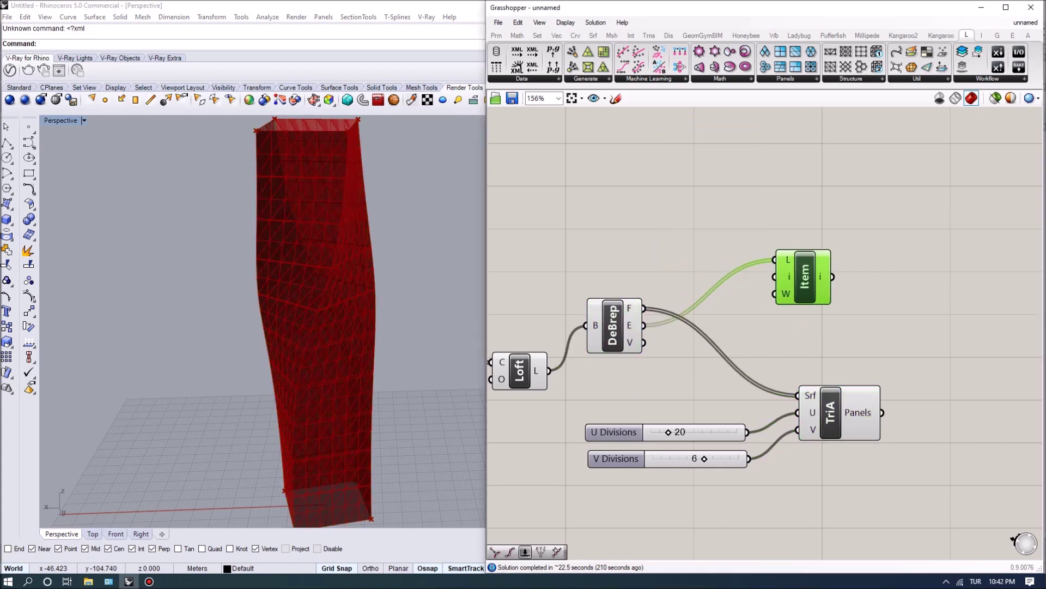
Turn off the preview of all components upstream of the List Item and TriA components
scroll(803, 278, "down", 8)
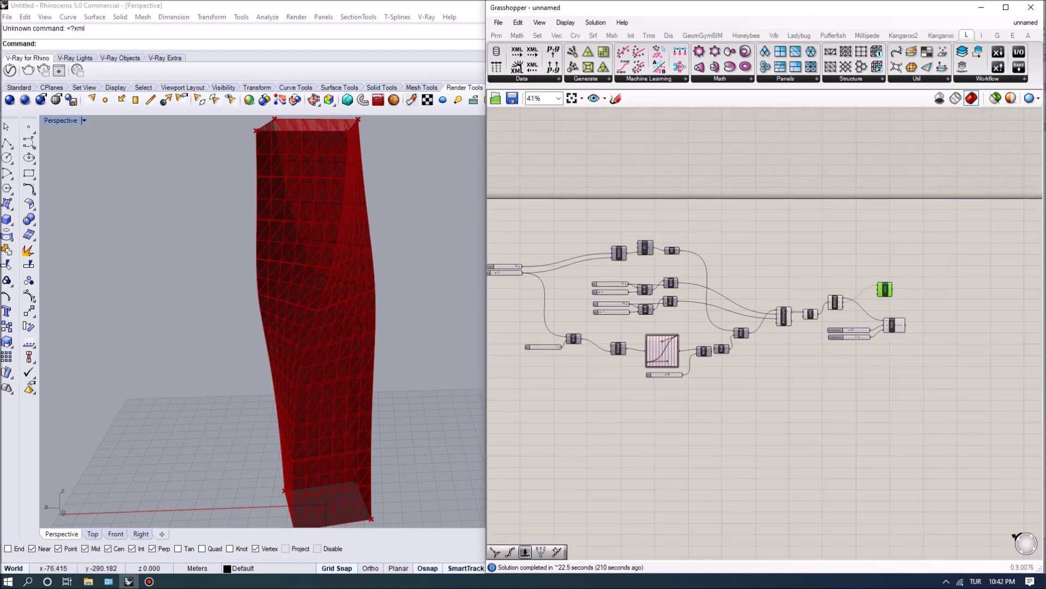
left_click_drag(514, 221, 872, 388)
left_click(596, 23)
left_click(615, 184)
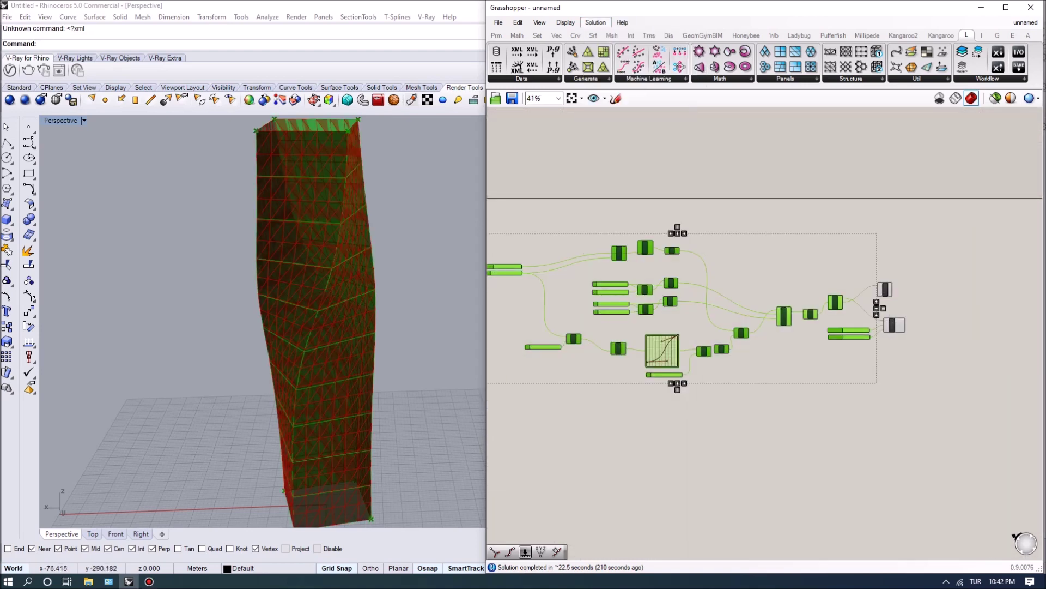
scroll(917, 329, "up", 5)
Hide the TriA component's triangular panels to isolate the edge picked by the List Item
left_click(894, 325)
right_click_drag(893, 325, 858, 371)
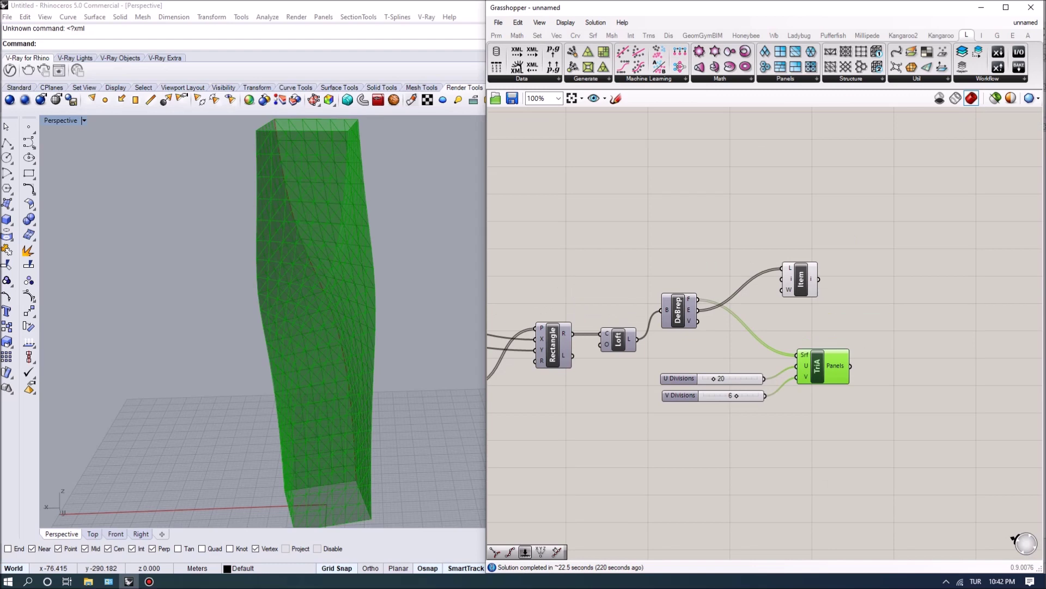
left_click(800, 279)
left_click(818, 366)
right_click(820, 367)
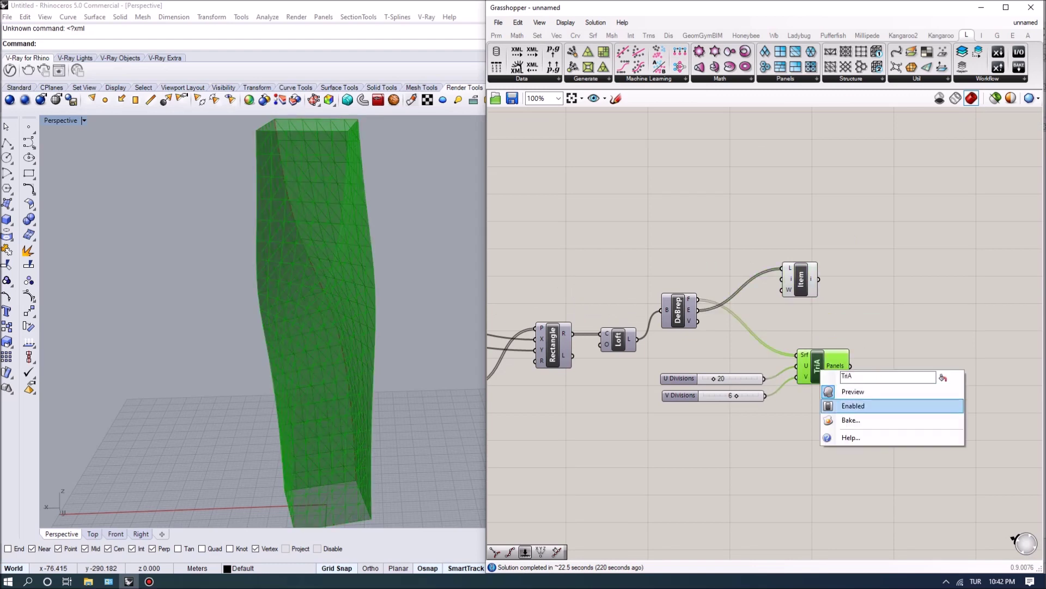
left_click(853, 405)
left_click(800, 280)
Add a number slider with value 10 and connect it to the List Item's index input
right_click_drag(698, 236, 699, 254)
double_click(699, 254)
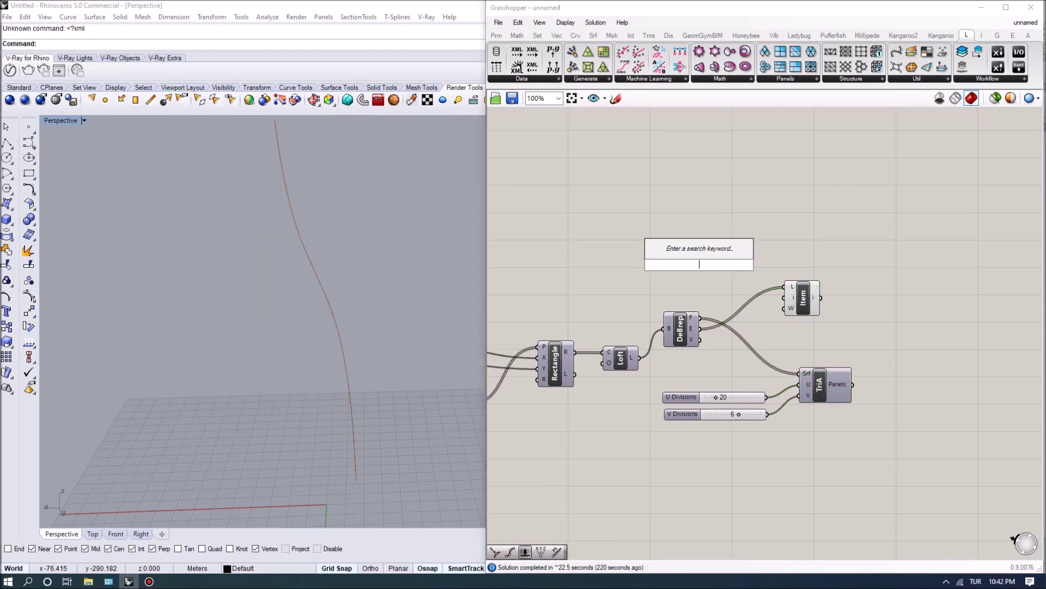
type("10")
key("Return")
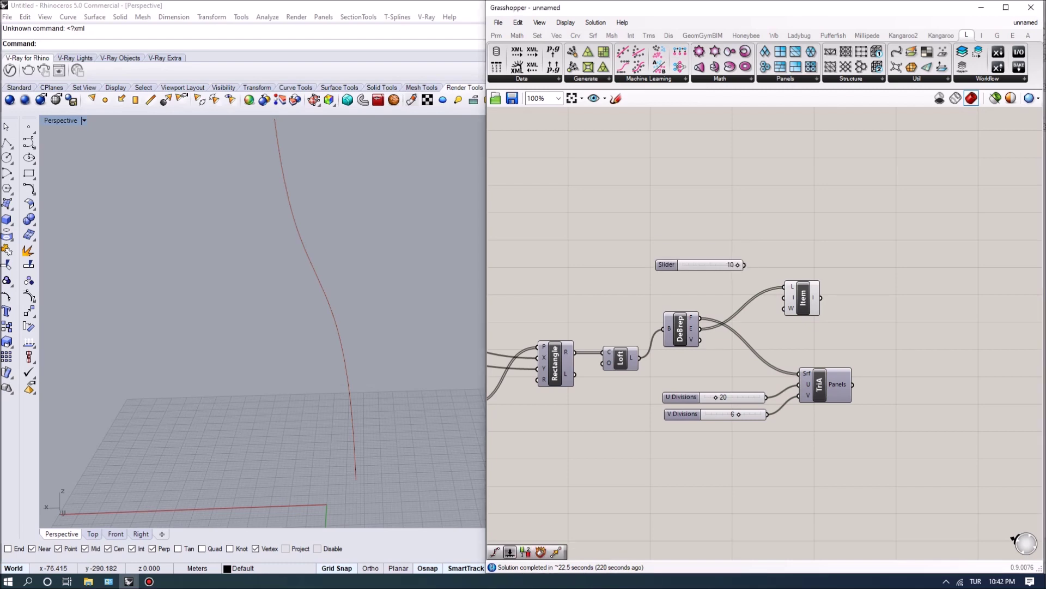
left_click_drag(745, 264, 786, 297)
left_click(804, 299)
Show the TriA panels again and highlight the List Item's edge against the tower
left_click(826, 384)
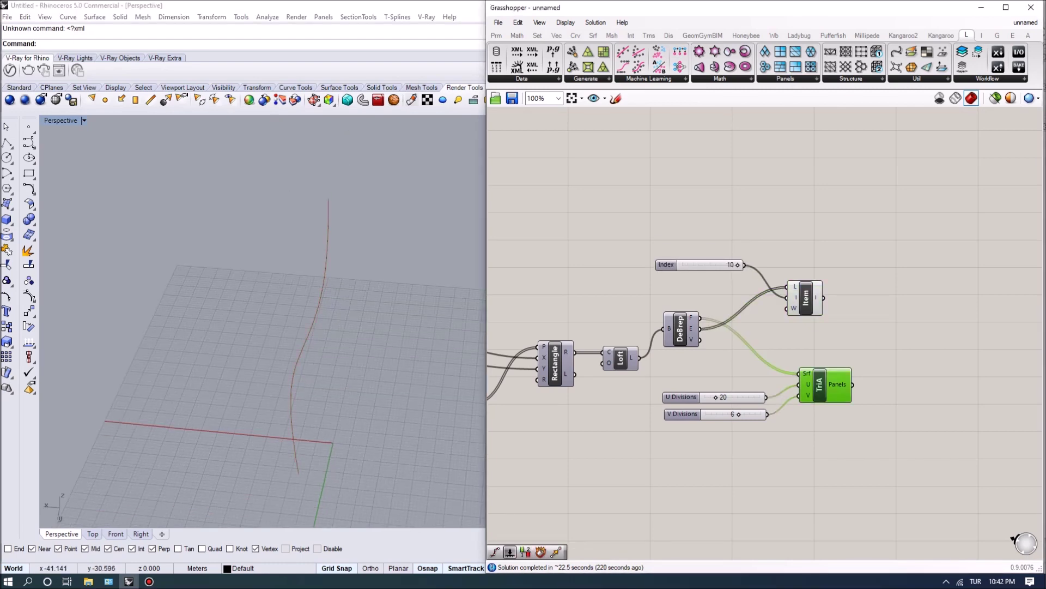
left_click_drag(805, 297, 836, 290)
right_click_drag(261, 327, 224, 316)
right_click_drag(899, 283, 827, 285)
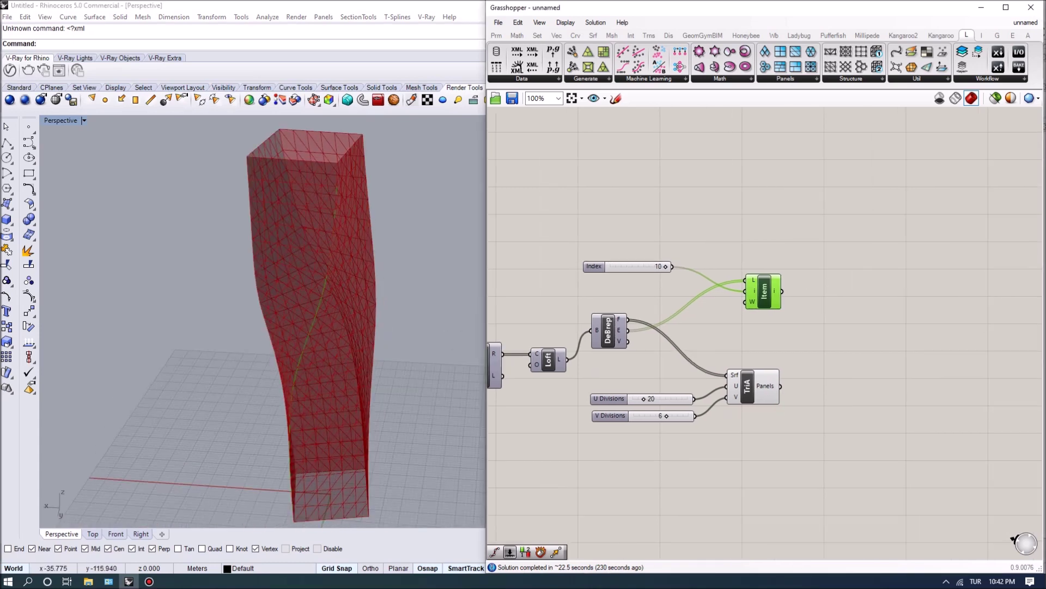
Add a Divide Curve component and feed it the edge from the List Item
double_click(825, 285)
type("divide")
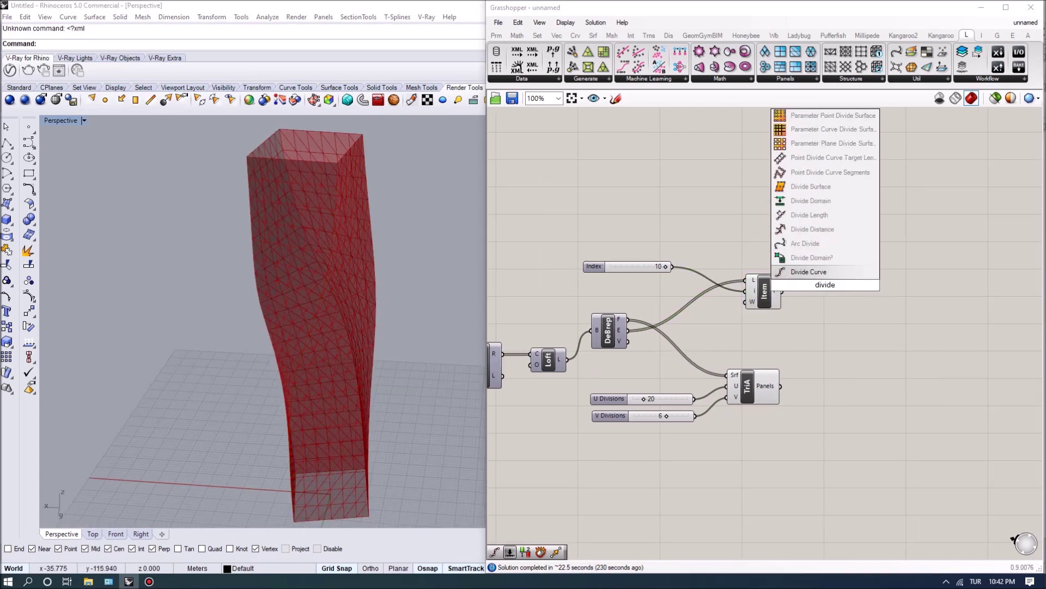
key("Return")
left_click_drag(823, 275, 838, 296)
Connect the U Divisions slider to Divide Curve's count input and compare the division points with the panel rows
scroll(838, 297, "up", 2)
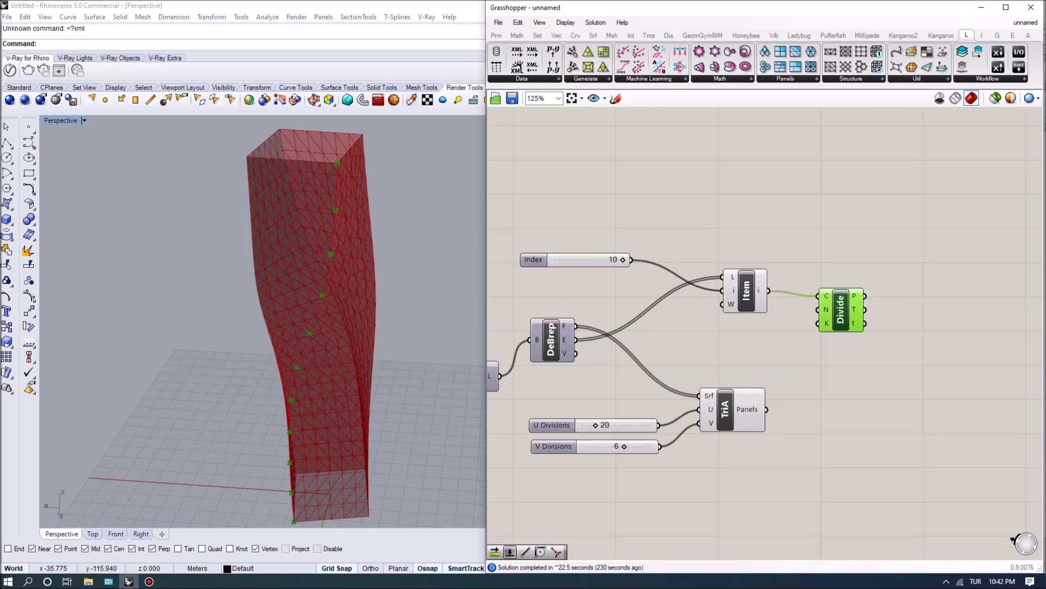
left_click_drag(497, 458, 494, 444)
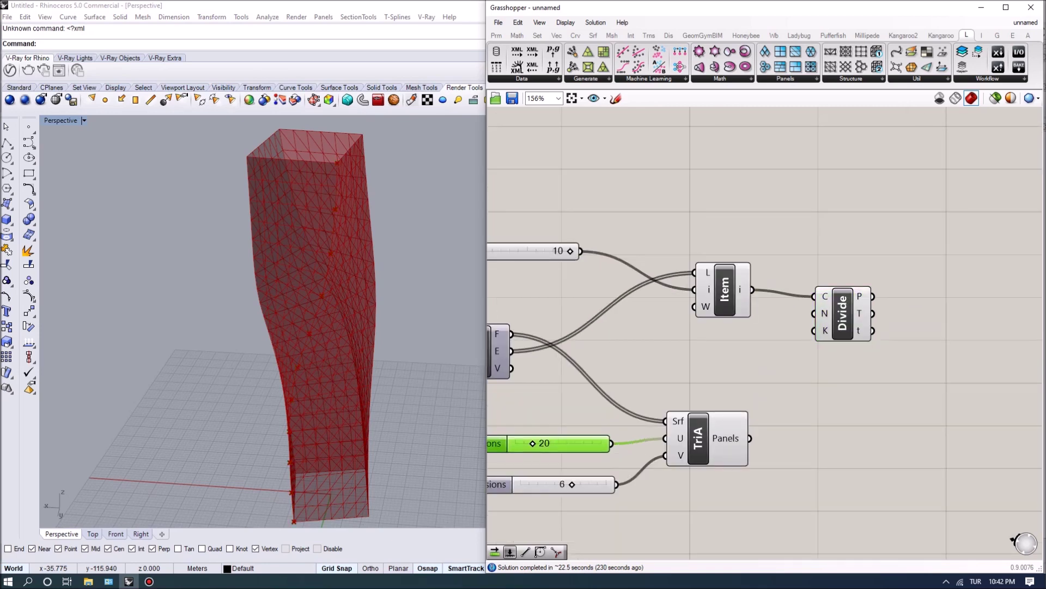
left_click_drag(612, 443, 814, 314)
left_click(843, 314)
scroll(321, 354, "down", 3)
scroll(316, 355, "up", 8)
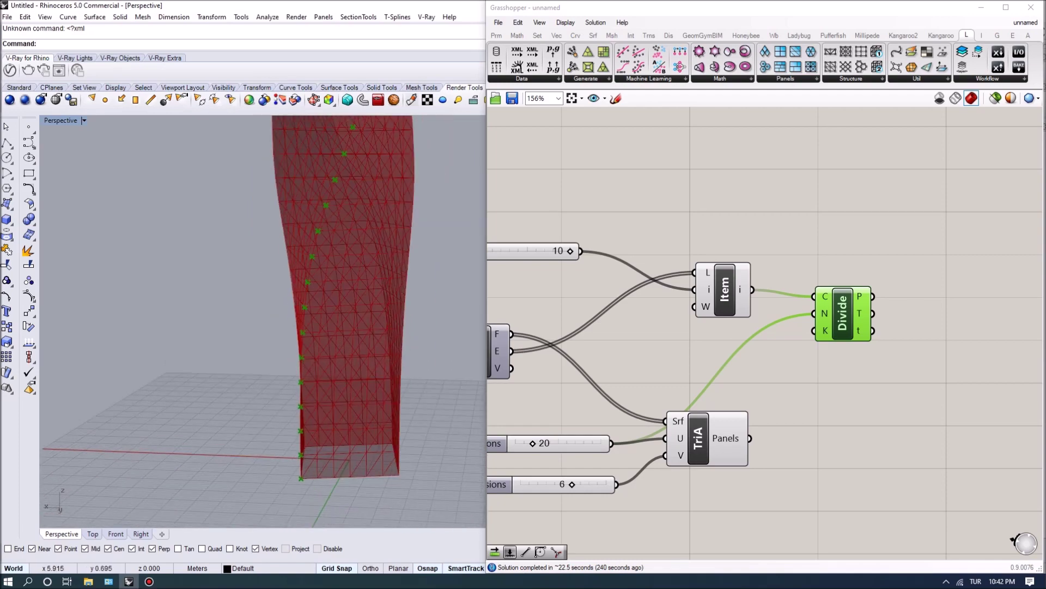
scroll(316, 354, "down", 4)
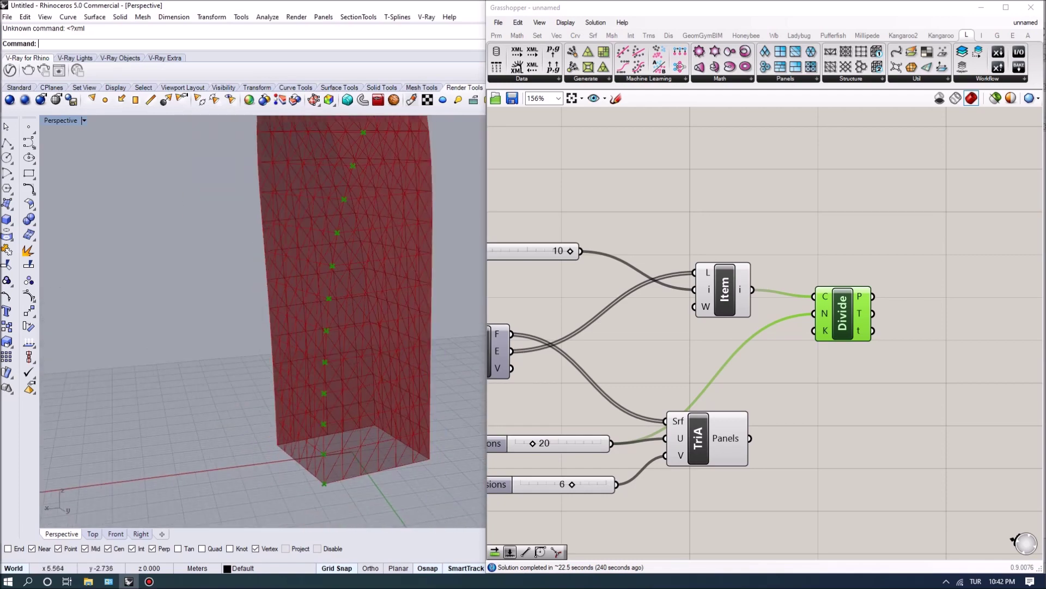
mouse_move(322, 354)
right_mouse_down()
mouse_move(314, 300)
mouse_move(313, 370)
right_mouse_up()
scroll(327, 246, "up", 5)
Add an XY Plane component with its origins at the Divide Curve points and inspect the planes along the tower
right_click_drag(818, 382, 702, 382)
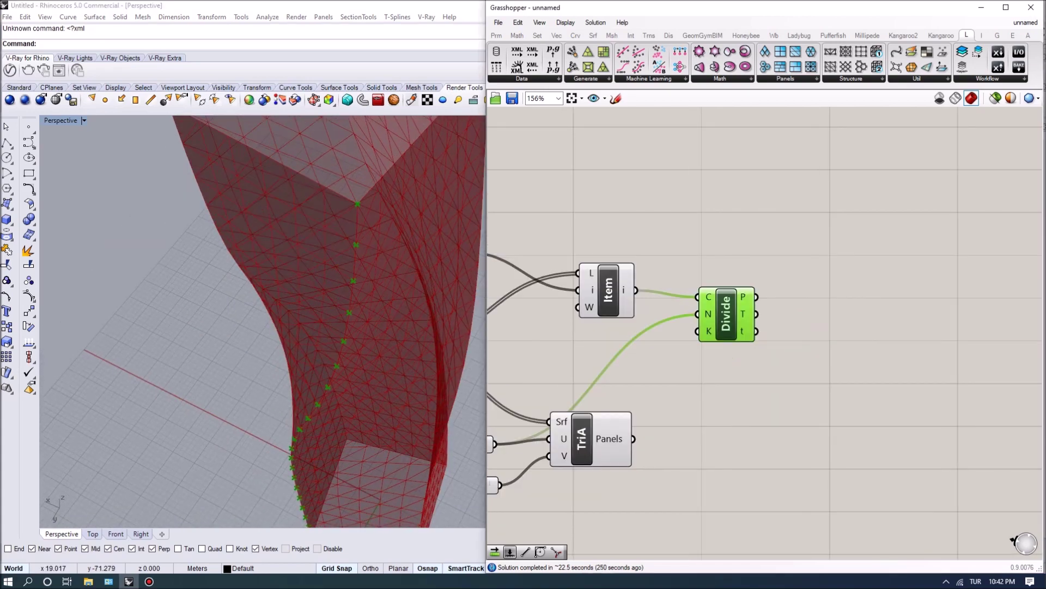
left_click(779, 283)
double_click(779, 284)
type("xy")
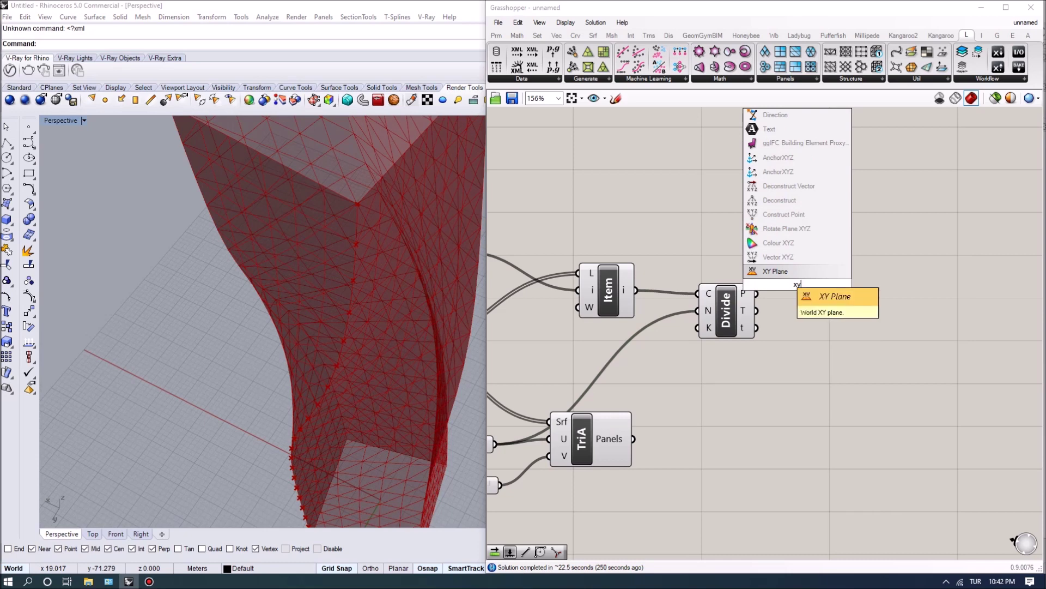
key("Return")
left_click_drag(780, 284, 814, 294)
scroll(262, 321, "down", 5)
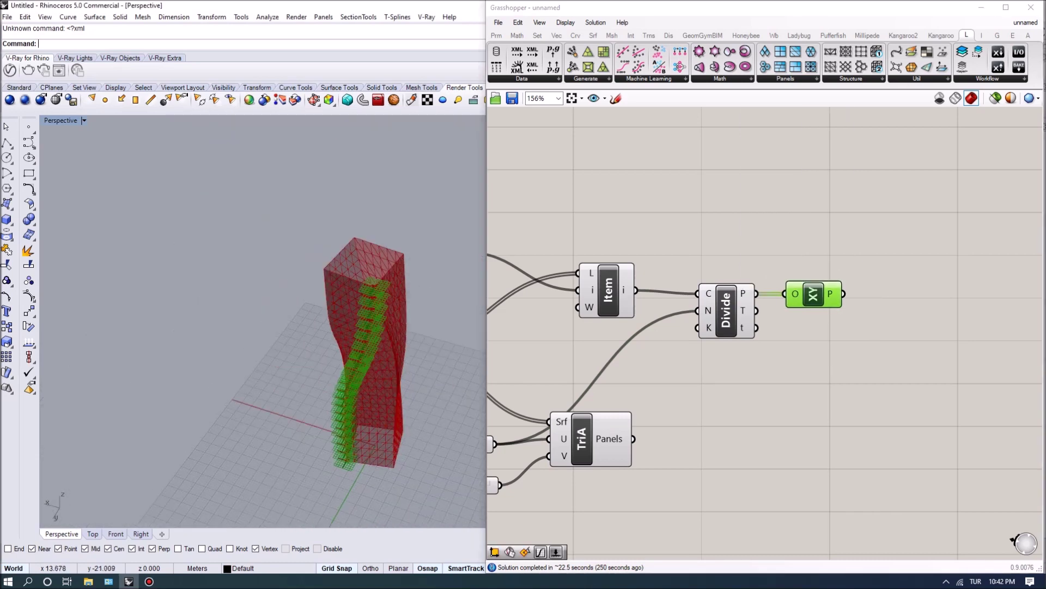
scroll(579, 250, "down", 2)
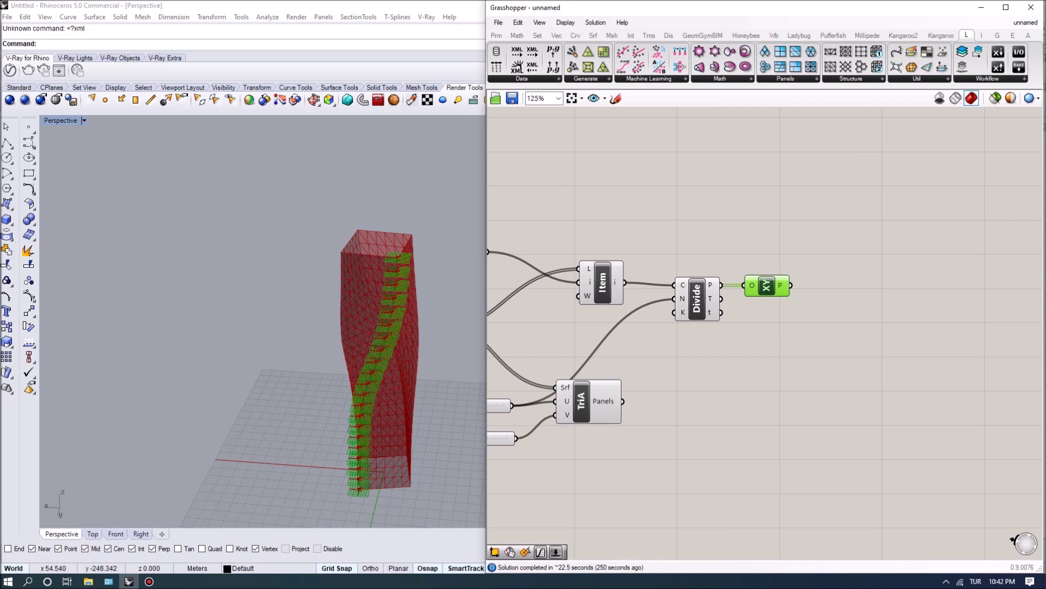
scroll(360, 354, "up", 2)
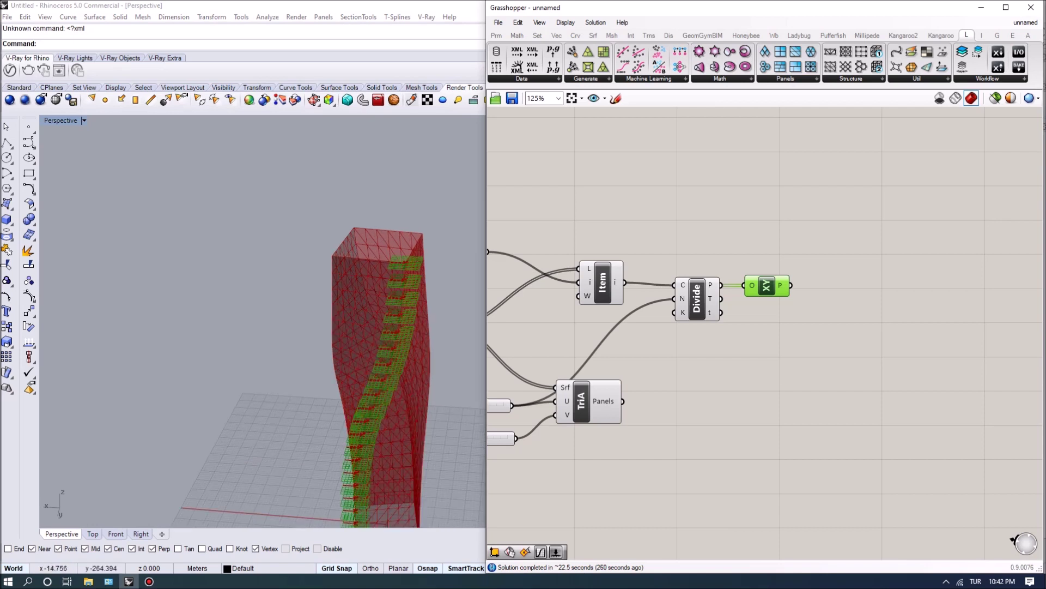
Add a Brep | Plane intersection and connect the Loft as its brep and the XY planes as its section planes
left_click(631, 36)
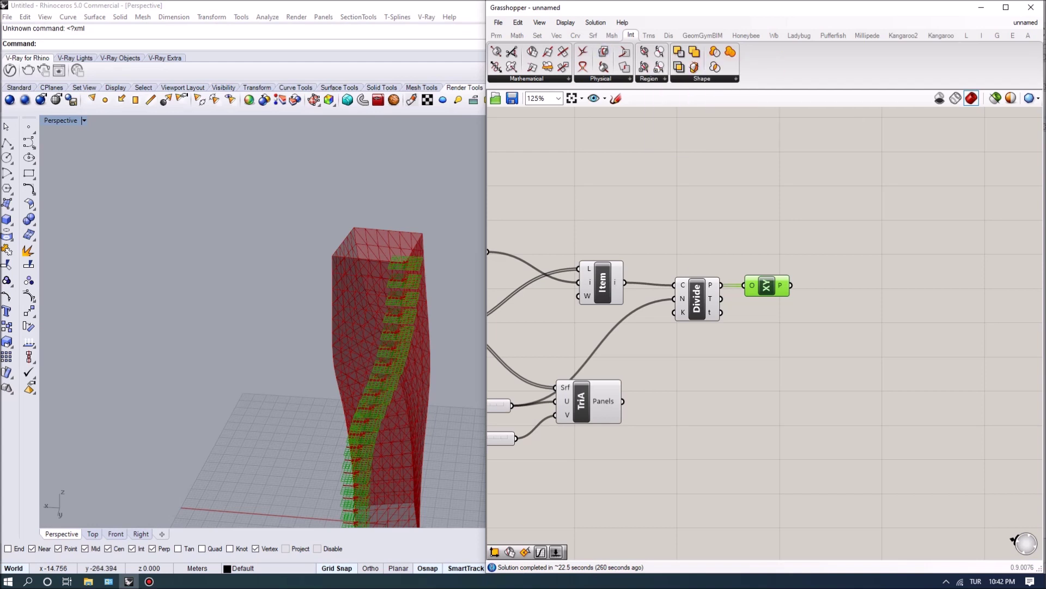
left_click(526, 79)
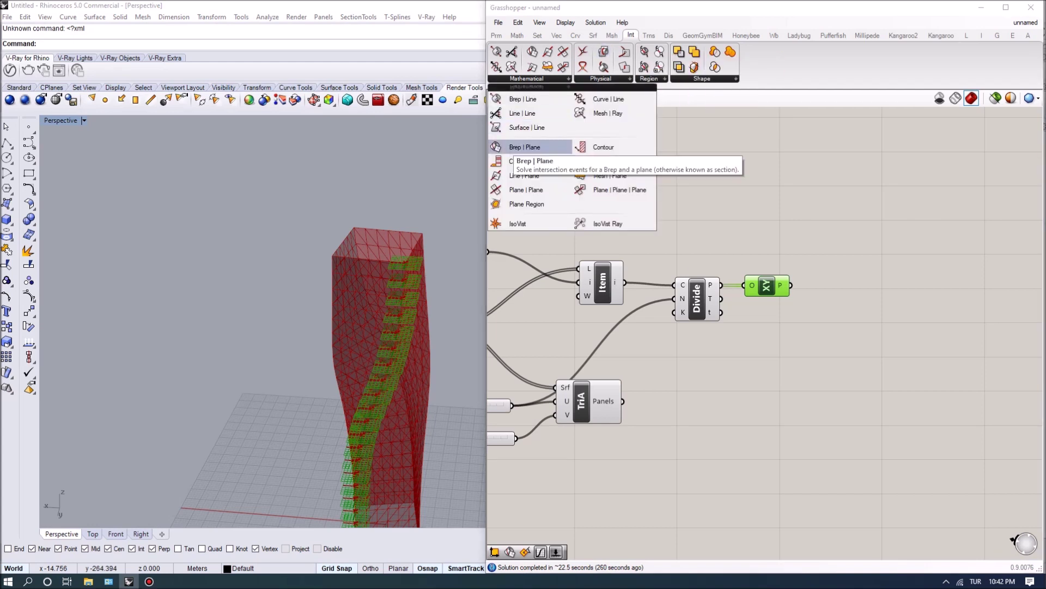
left_click(523, 147)
left_click(854, 284)
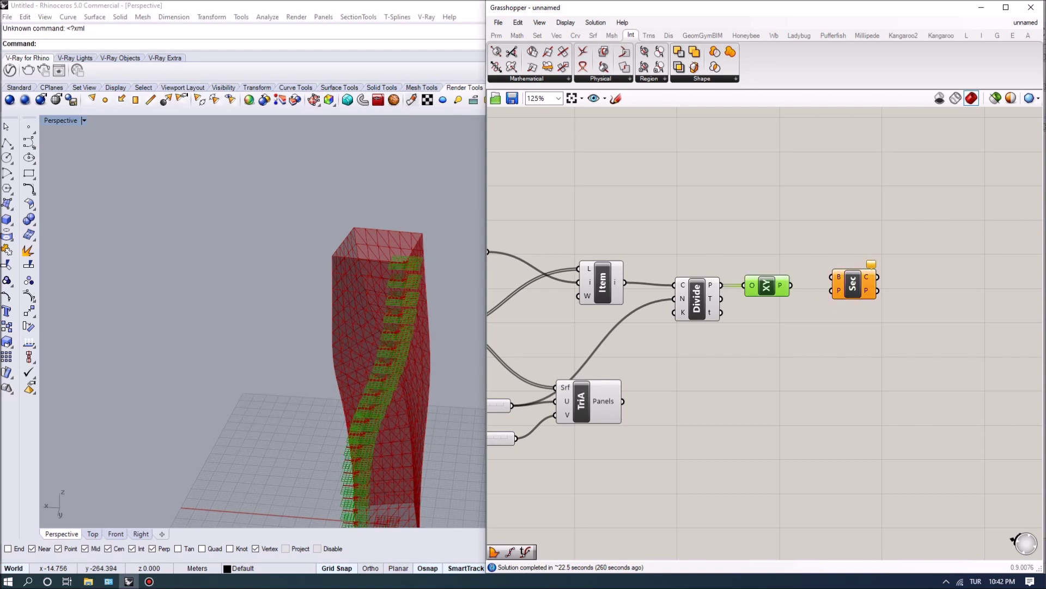
scroll(839, 270, "down", 3)
right_click_drag(839, 269, 1008, 277)
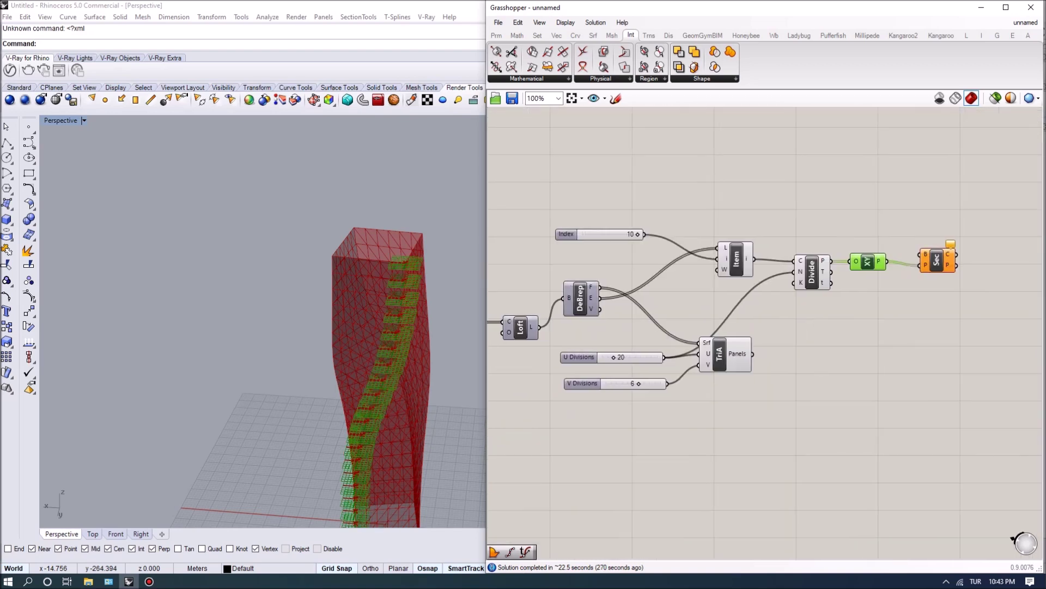
right_click_drag(262, 327, 349, 335)
right_click_drag(763, 327, 578, 327)
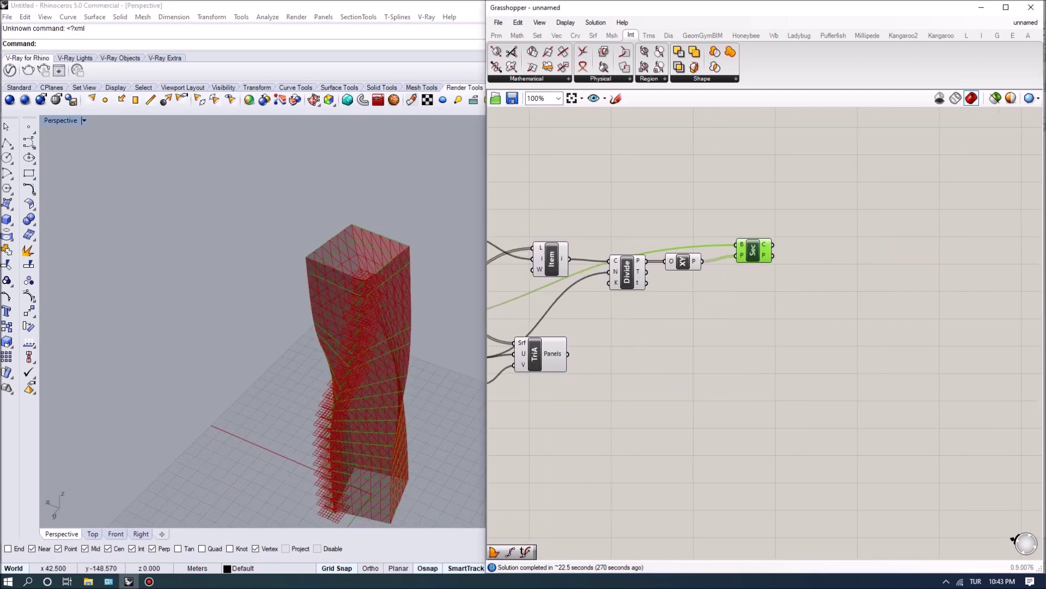
Add a Boundary Surfaces component and connect the section curves from Brep | Plane to its edges input
scroll(849, 243, "up", 4)
double_click(778, 253)
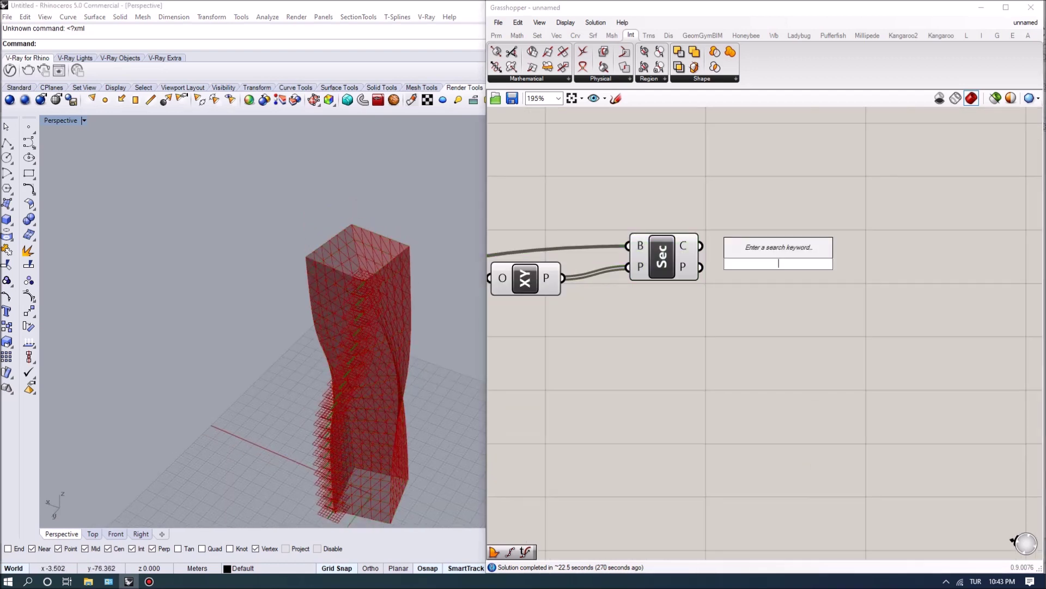
type("boundar")
key("Return")
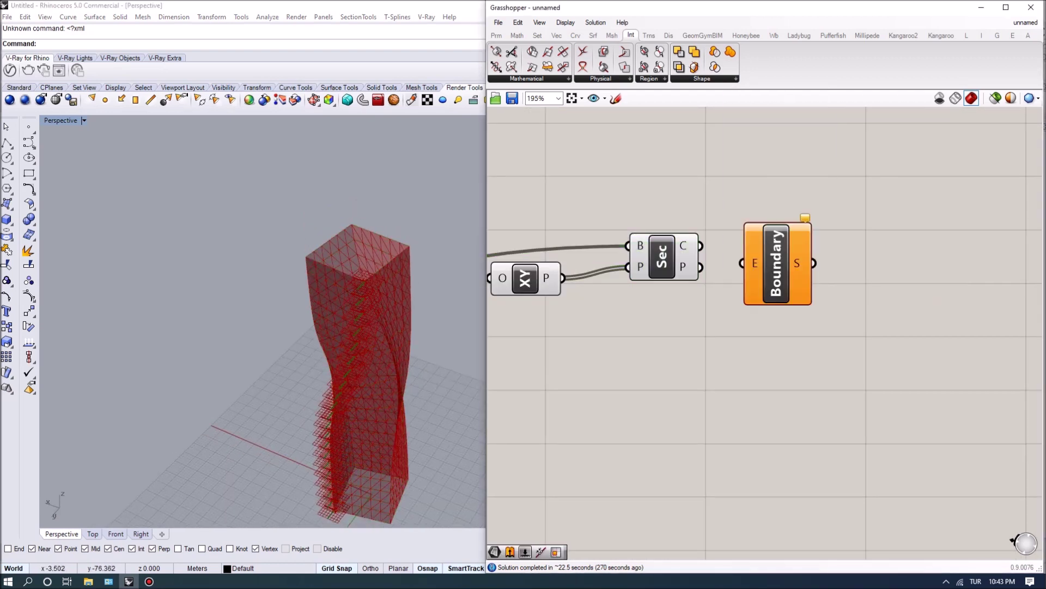
left_click_drag(777, 263, 783, 247)
right_click_drag(261, 327, 376, 317)
Turn off the preview of the upstream components between the rectangles and the section curves, keeping Loft, TriA and Boundary as they are
scroll(959, 305, "down", 5)
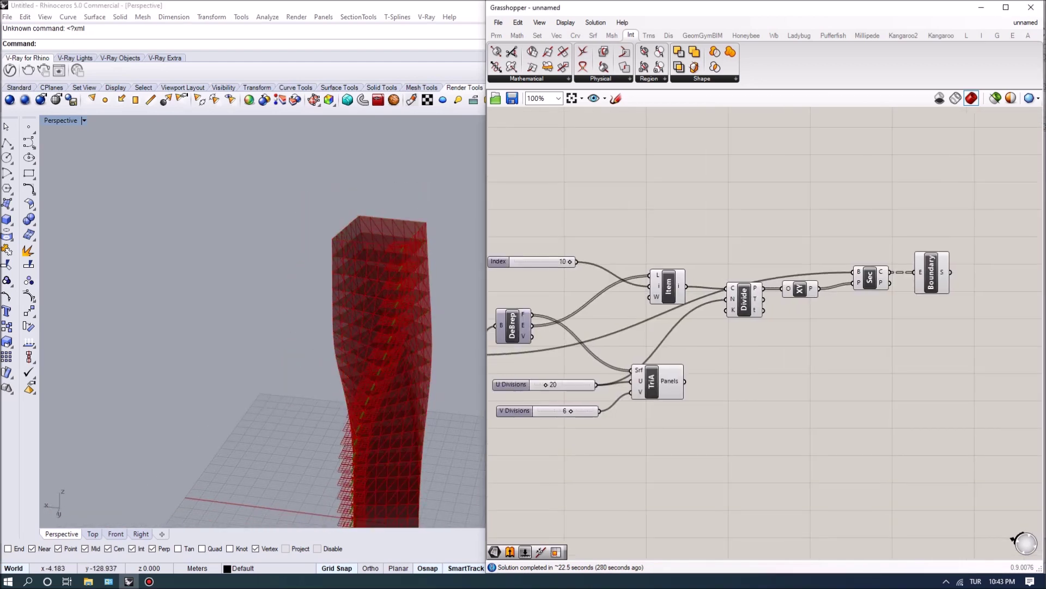
left_click_drag(867, 326, 550, 226)
left_click(596, 23)
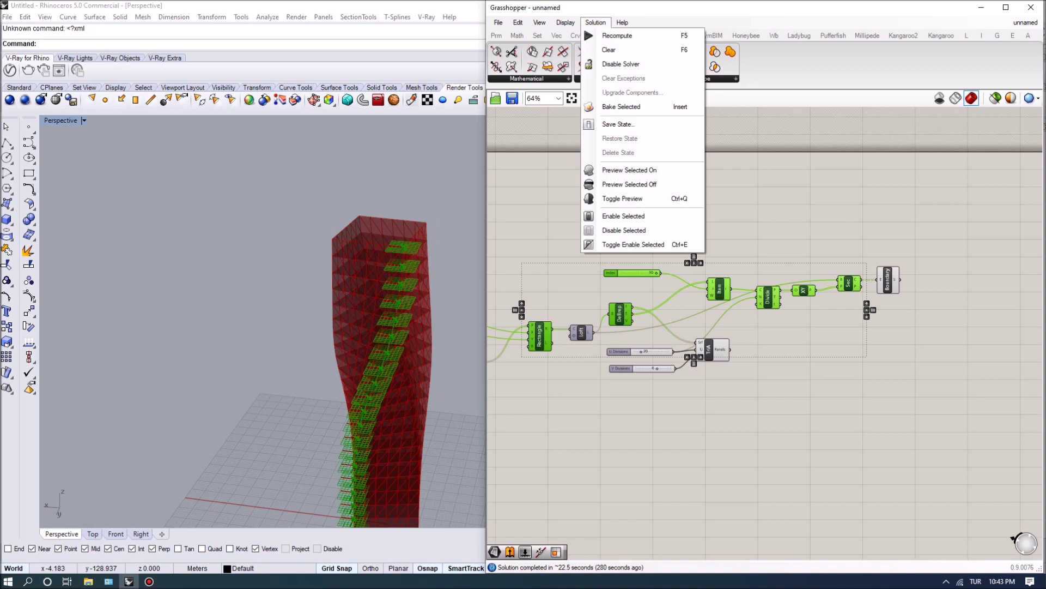
left_click(610, 170)
Move the U Divisions slider up, set it to 18, and check the floor surfaces against the panel rows
scroll(665, 304, "up", 3)
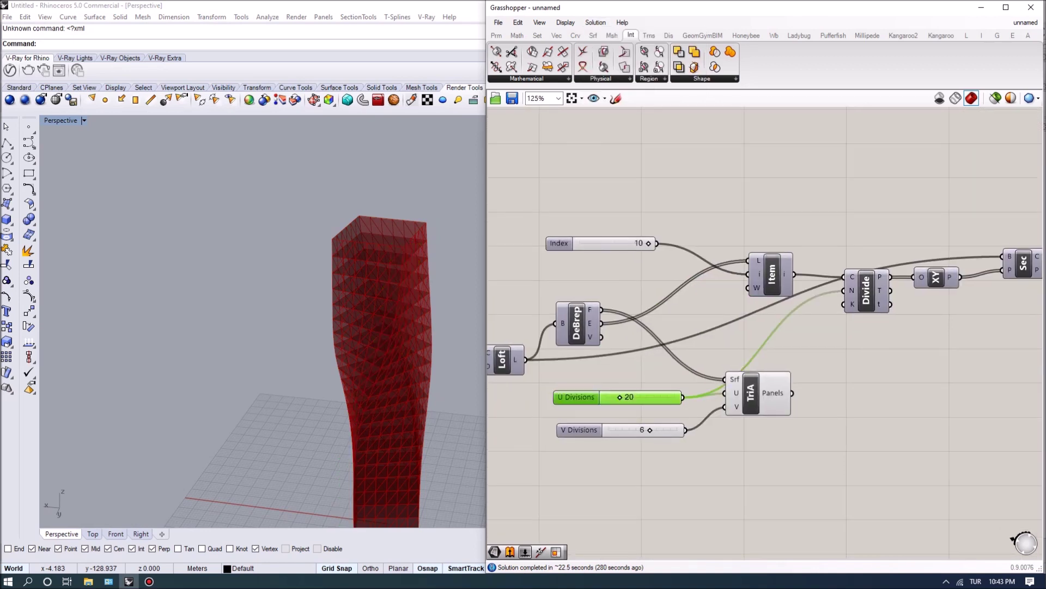
left_click_drag(576, 396, 576, 371)
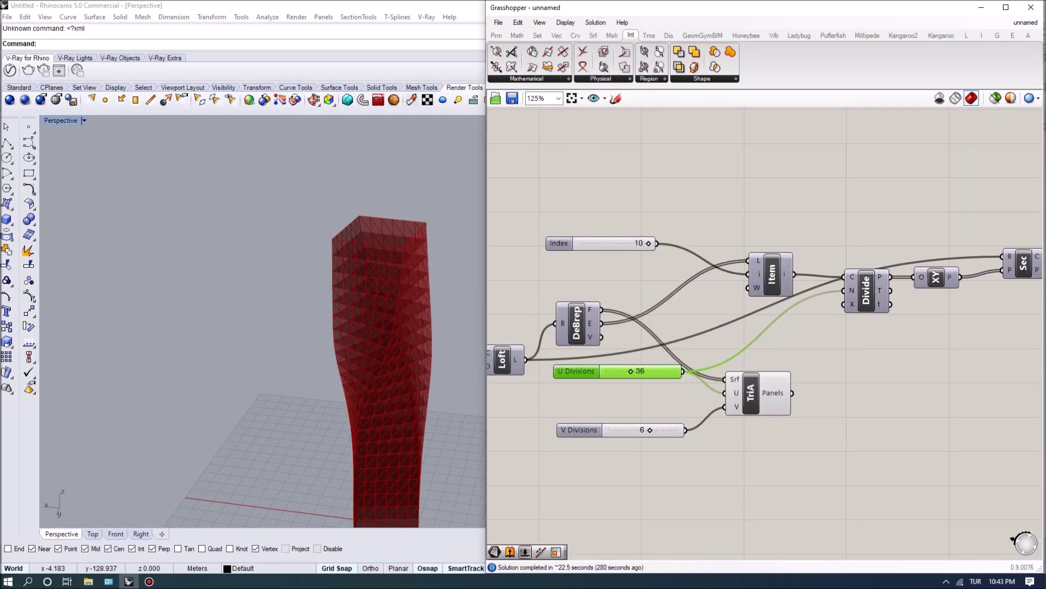
left_click_drag(631, 371, 616, 371)
right_click_drag(376, 436, 381, 425)
scroll(376, 458, "down", 3)
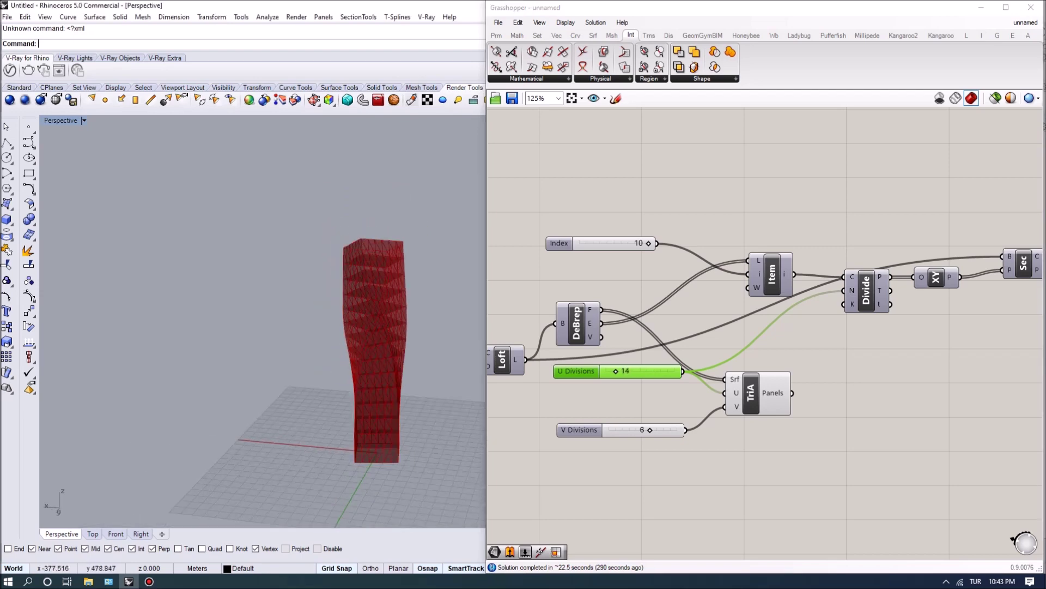
scroll(689, 379, "up", 4)
left_click_drag(547, 362, 548, 362)
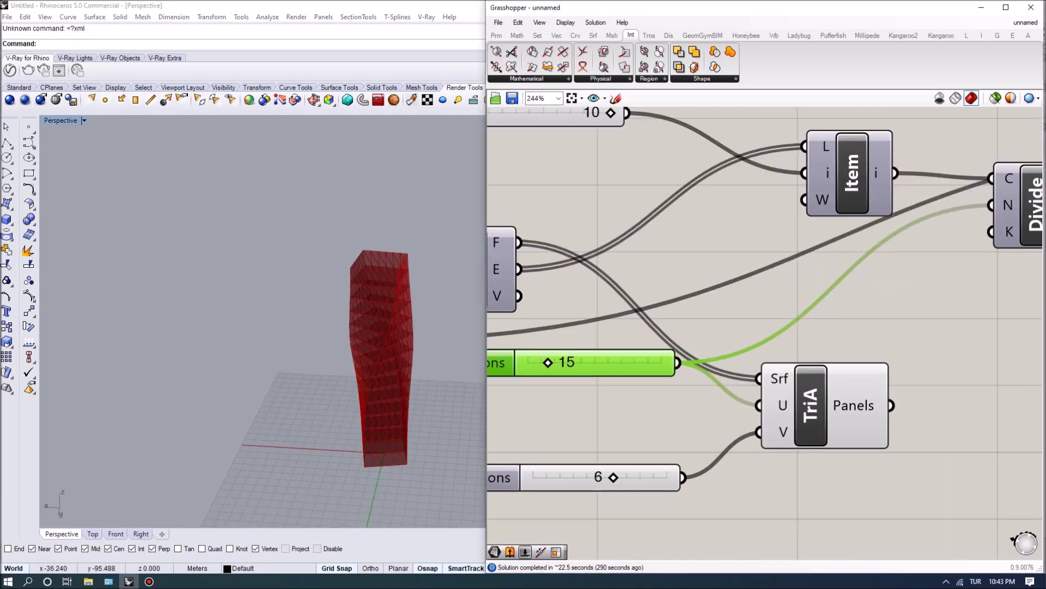
scroll(381, 327, "up", 5)
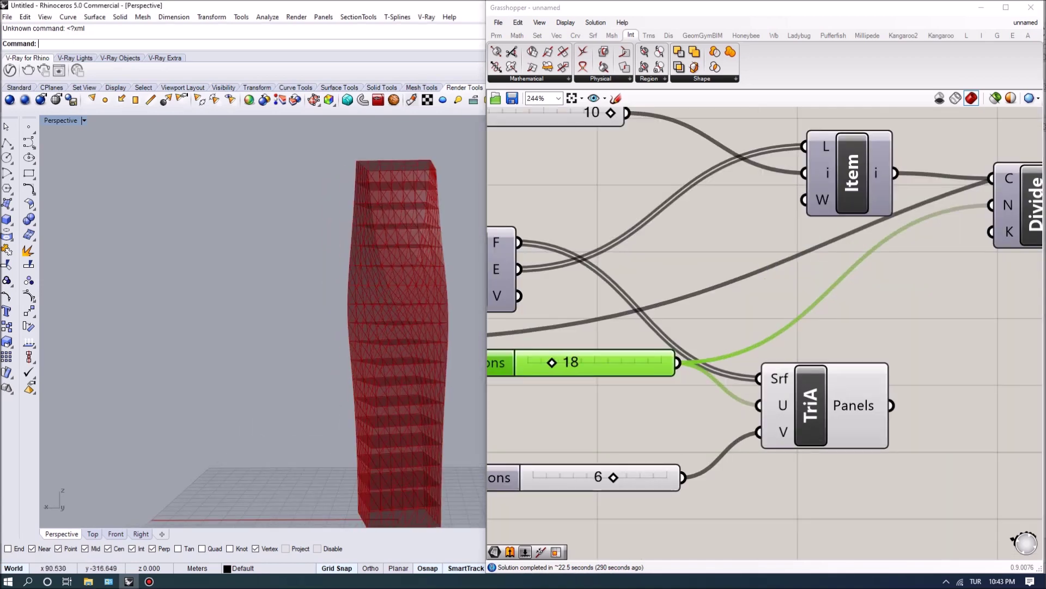
scroll(381, 327, "down", 2)
right_click_drag(354, 327, 436, 322)
scroll(338, 321, "up", 3)
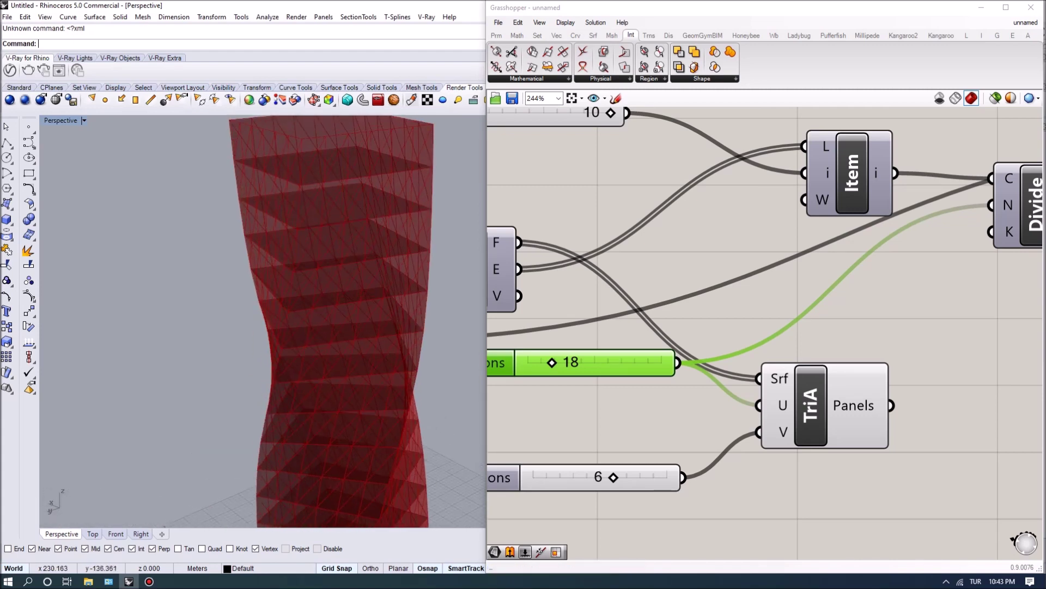
right_click_drag(436, 322, 452, 322)
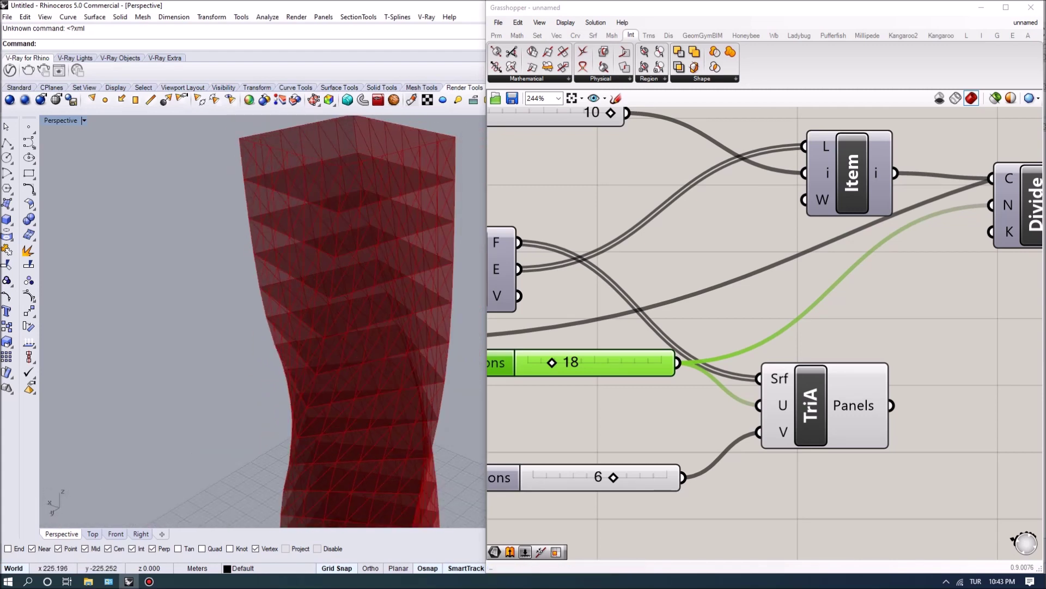
Move the TriA component below the Boundary Surfaces component and highlight the floor surfaces to inspect them in the tower
scroll(674, 291, "down", 4)
left_click_drag(752, 349, 880, 344)
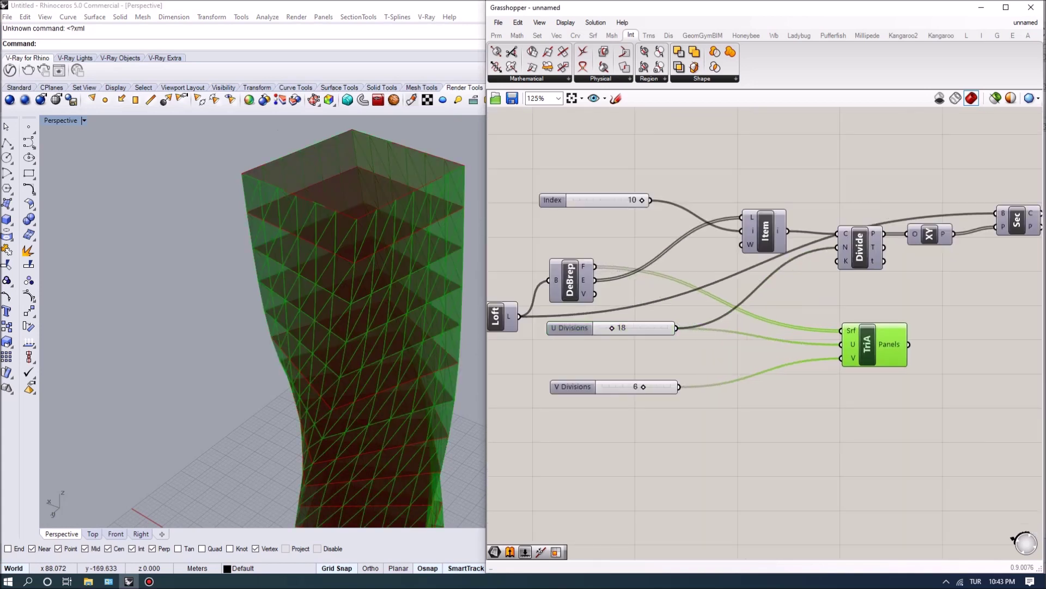
right_click_drag(763, 436, 542, 420)
left_click_drag(653, 327, 853, 311)
left_click(874, 197)
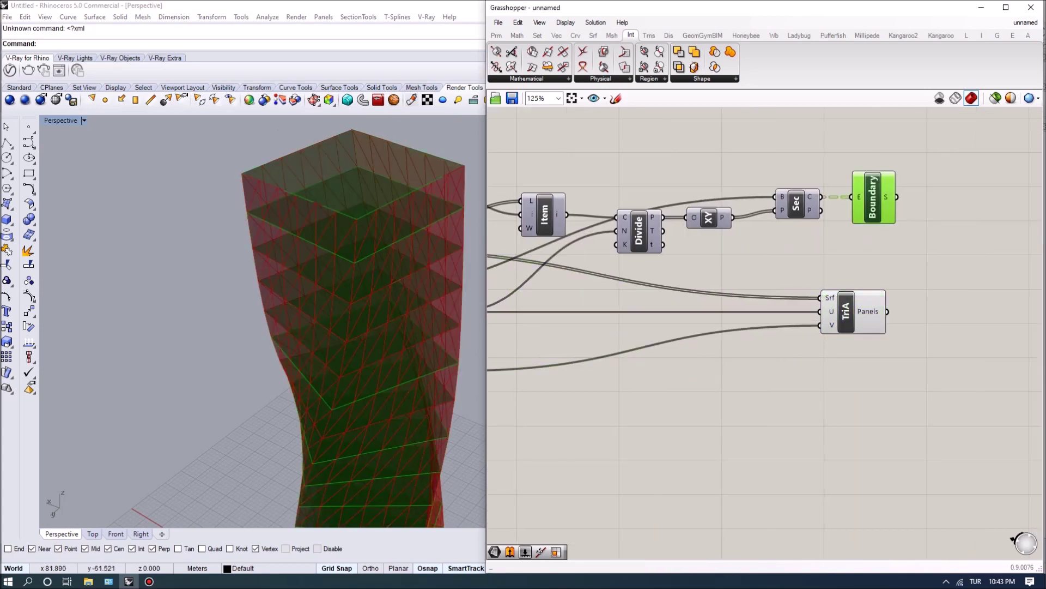
right_click_drag(327, 327, 382, 322)
scroll(763, 327, "down", 3)
scroll(818, 381, "up", 2)
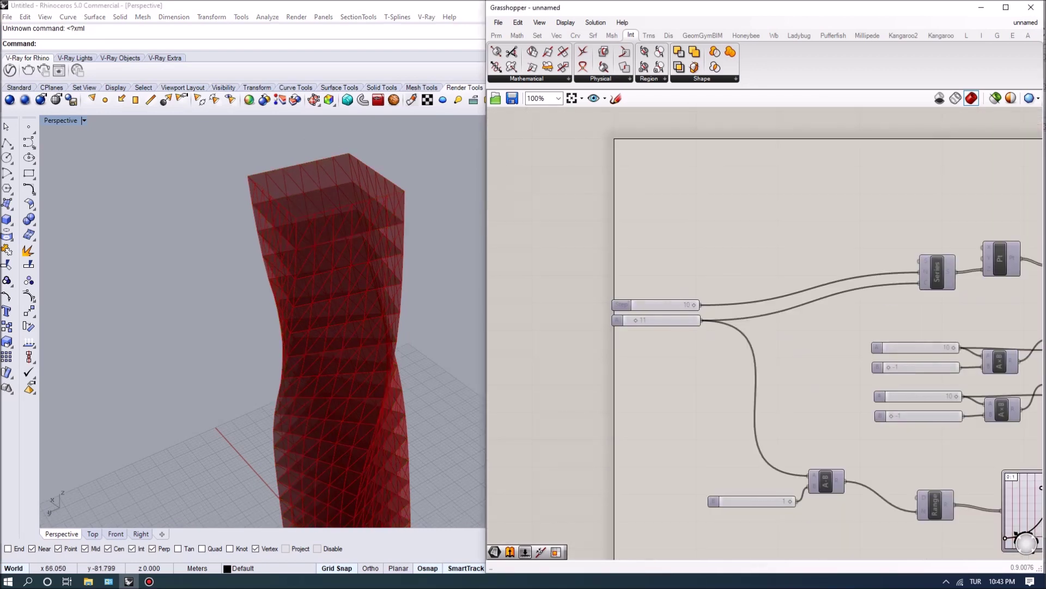
Adjust the lower handle of the Graph Mapper curve to an S shape and set the twist multiplier B to 120
right_click_drag(927, 436, 708, 414)
scroll(938, 389, "up", 3)
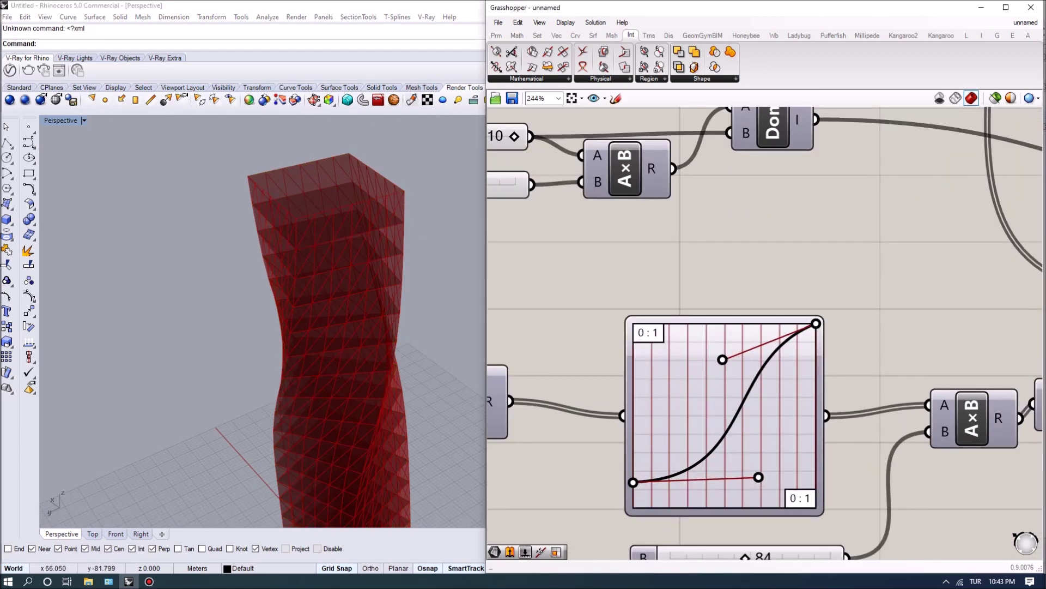
left_click_drag(718, 437, 711, 421)
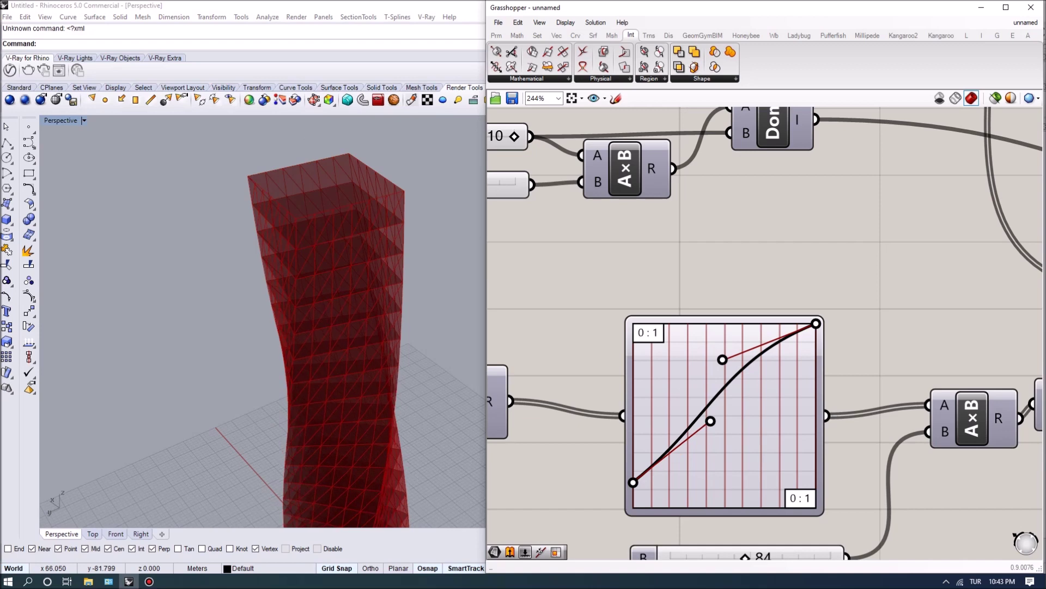
right_click_drag(327, 327, 387, 327)
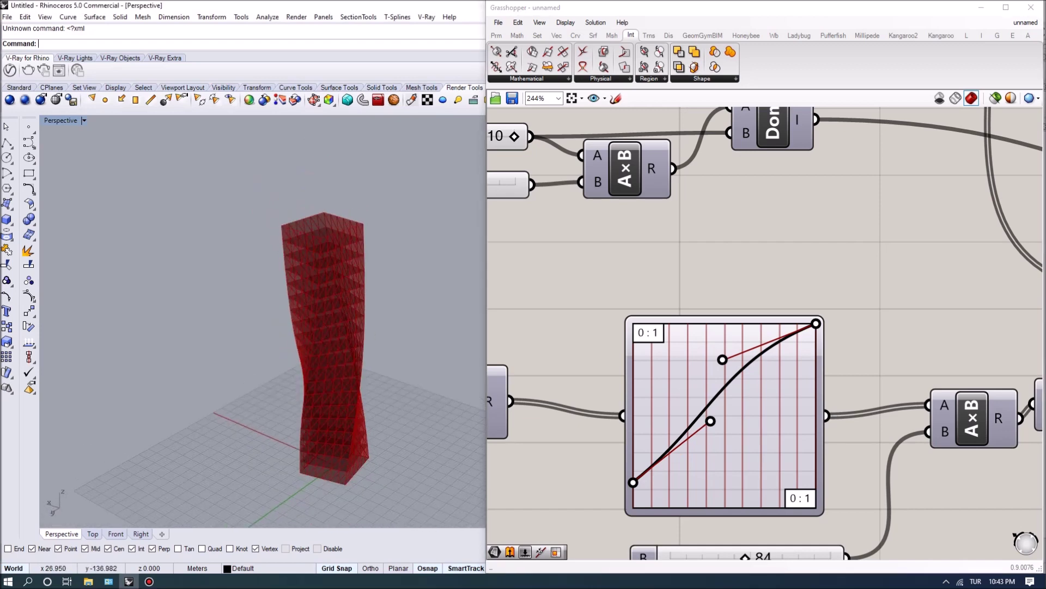
left_click_drag(711, 421, 713, 424)
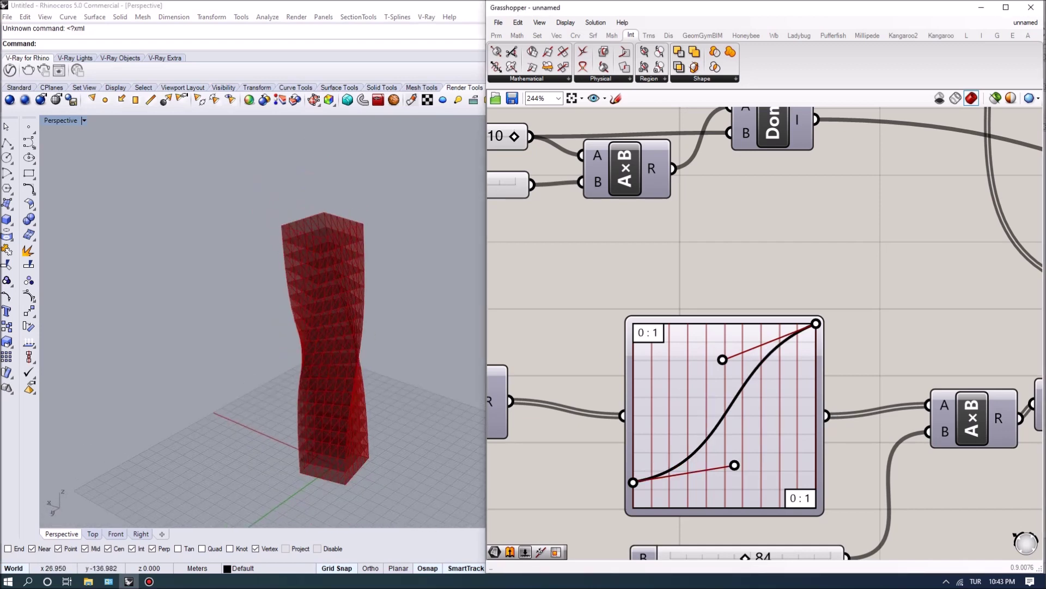
right_click_drag(763, 381, 728, 243)
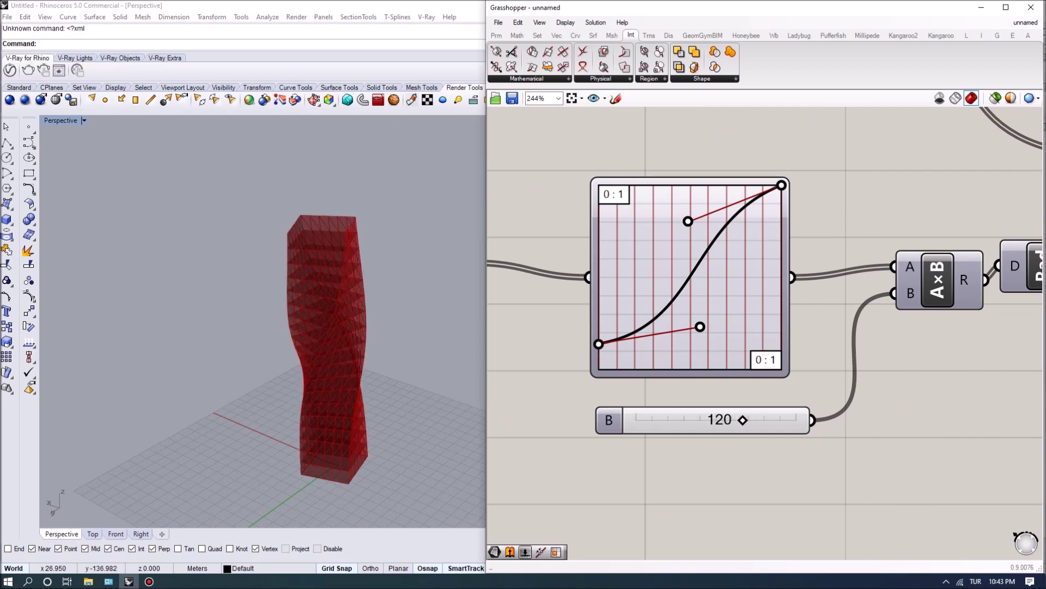
Fine-tune the Series count slider to make the tower taller, trying 19 and 17 before lowering it slightly more
scroll(839, 408, "down", 4)
right_click_drag(839, 408, 961, 479)
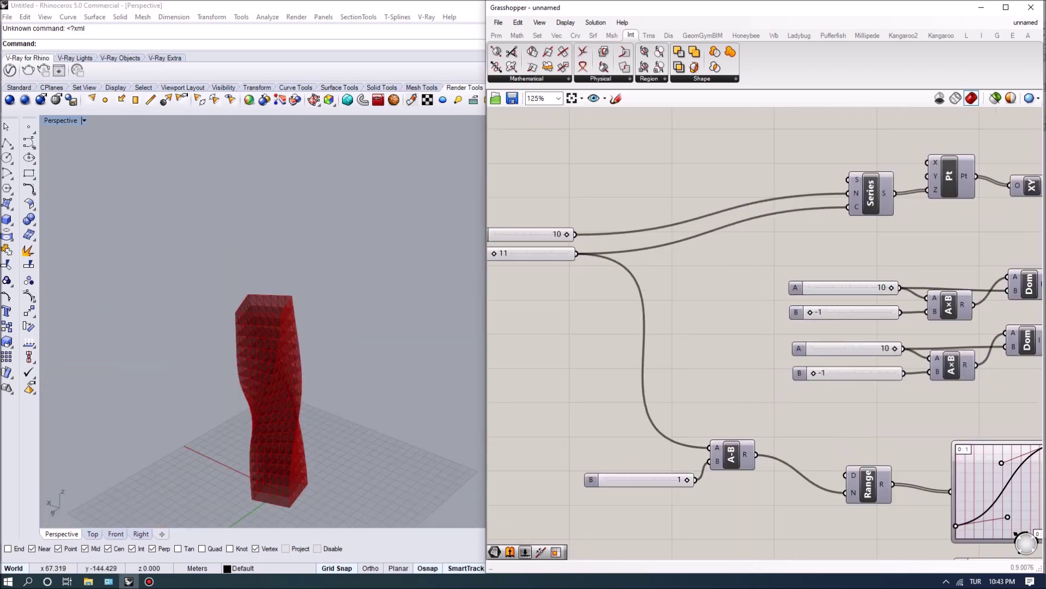
scroll(272, 382, "up", 3)
scroll(545, 246, "up", 4)
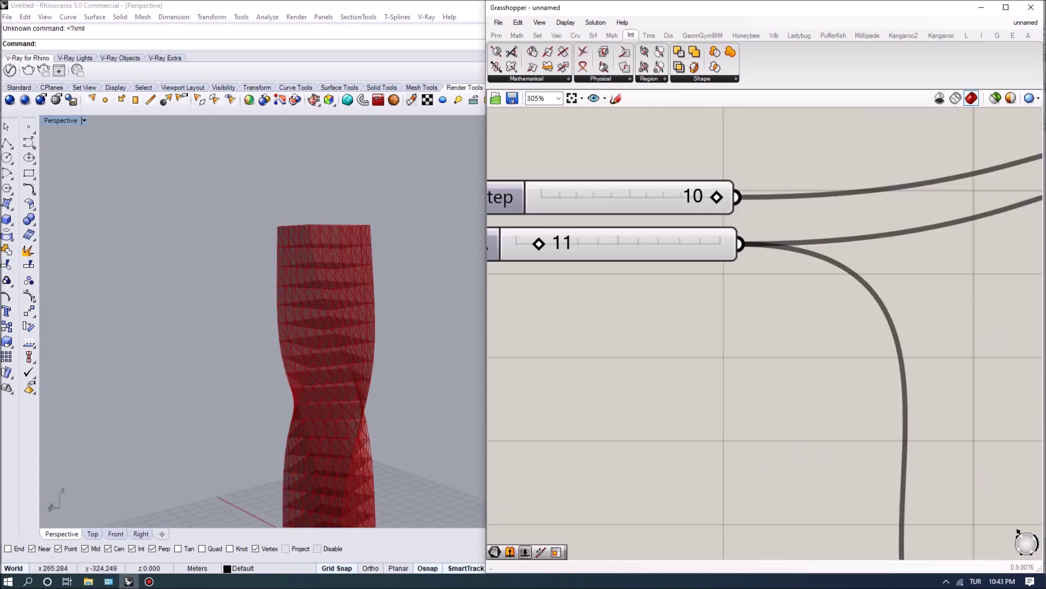
left_click_drag(541, 244, 555, 244)
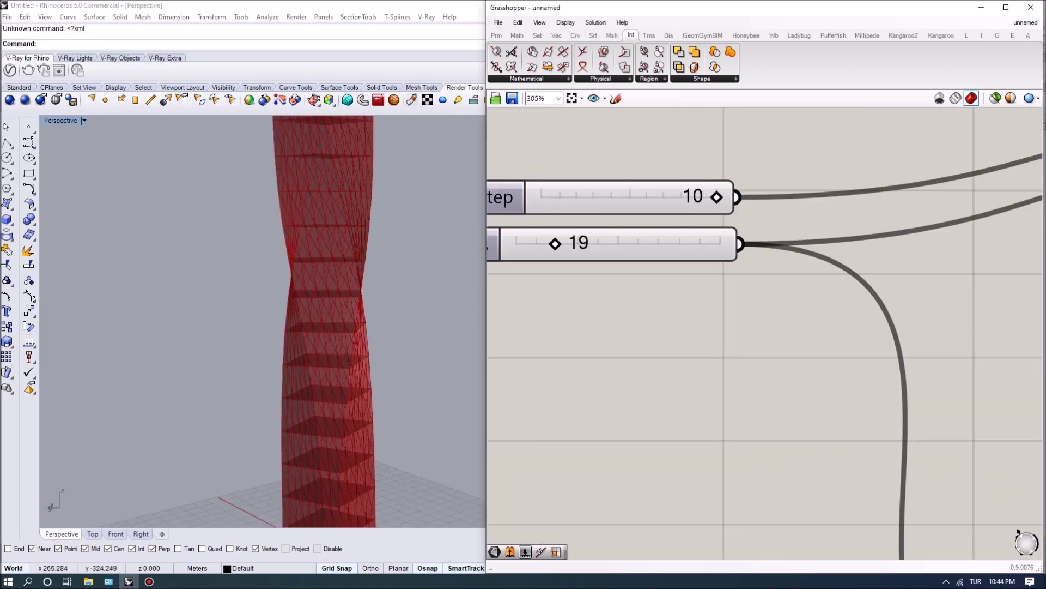
left_click_drag(553, 244, 551, 243)
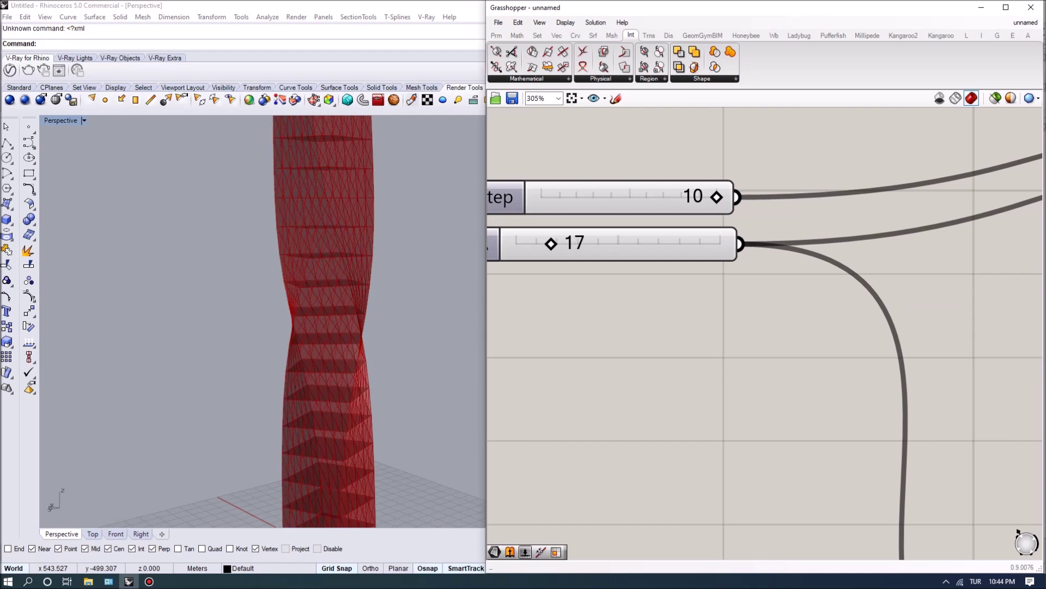
right_click_drag(262, 327, 311, 344)
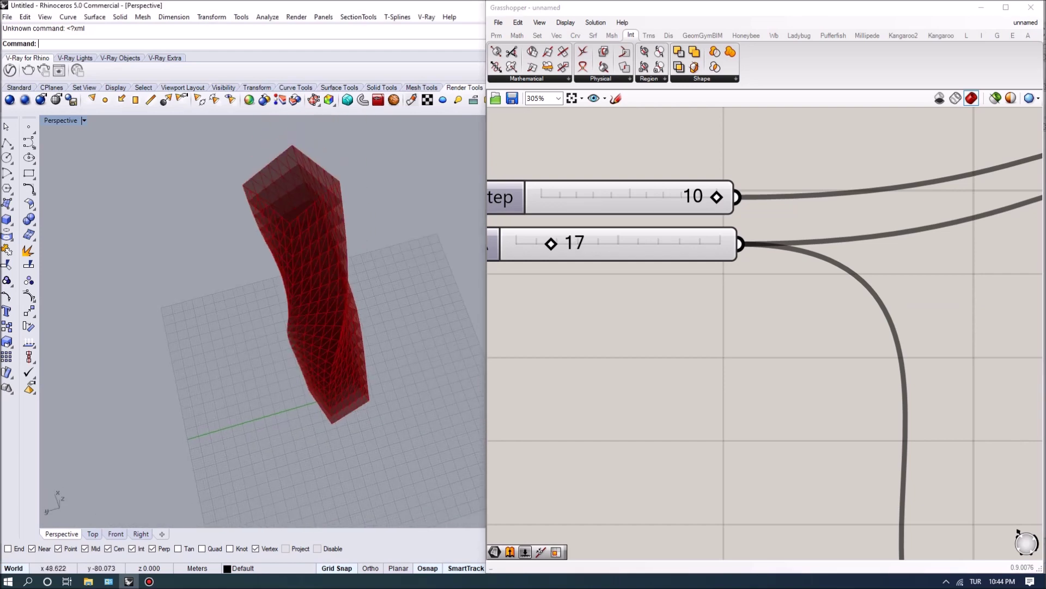
left_click_drag(551, 244, 547, 243)
right_click_drag(311, 345, 318, 293)
Bake the Boundary floor surfaces to Layer 01 and the TriA facade panels to Layer 02
scroll(1017, 532, "down", 5)
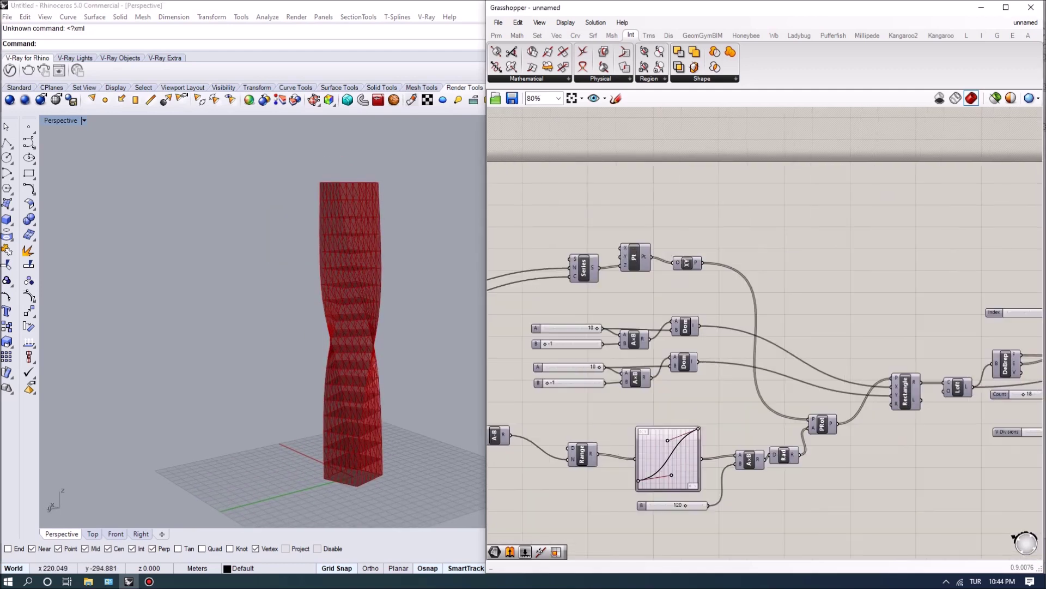
scroll(1015, 537, "up", 4)
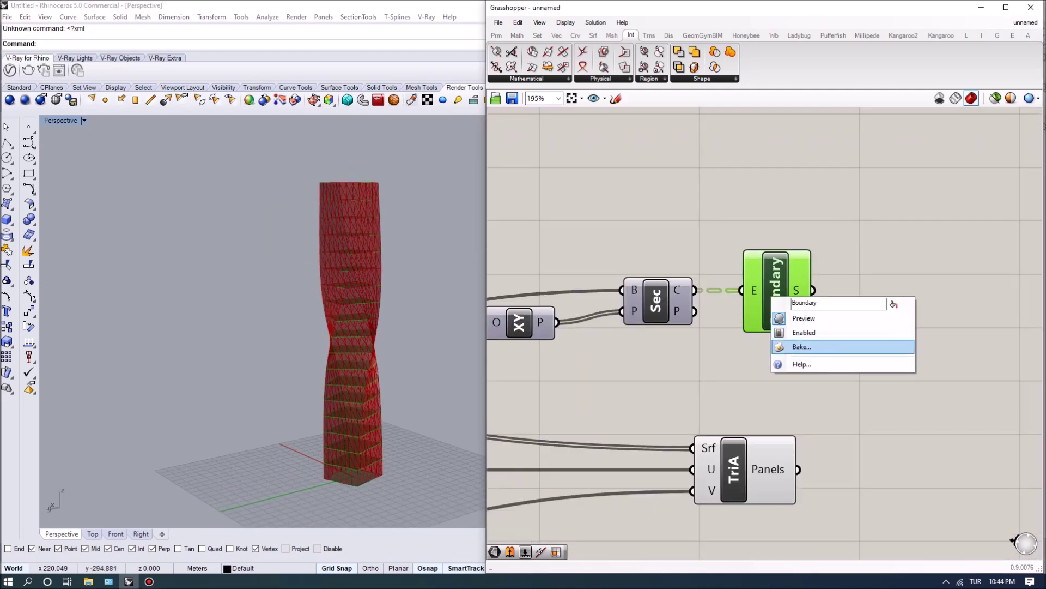
left_click(804, 347)
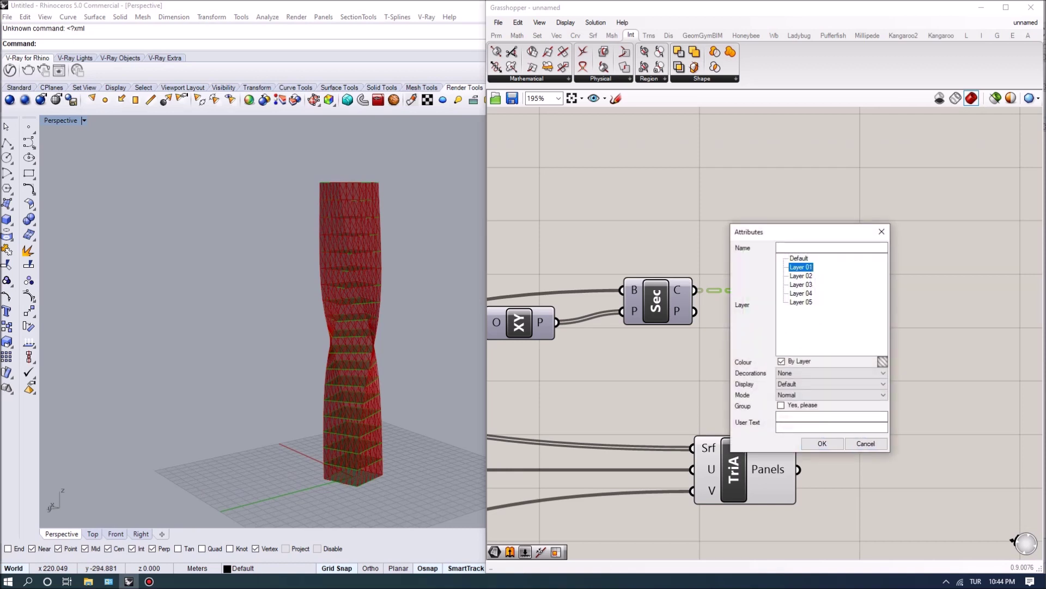
left_click(823, 443)
right_click(735, 467)
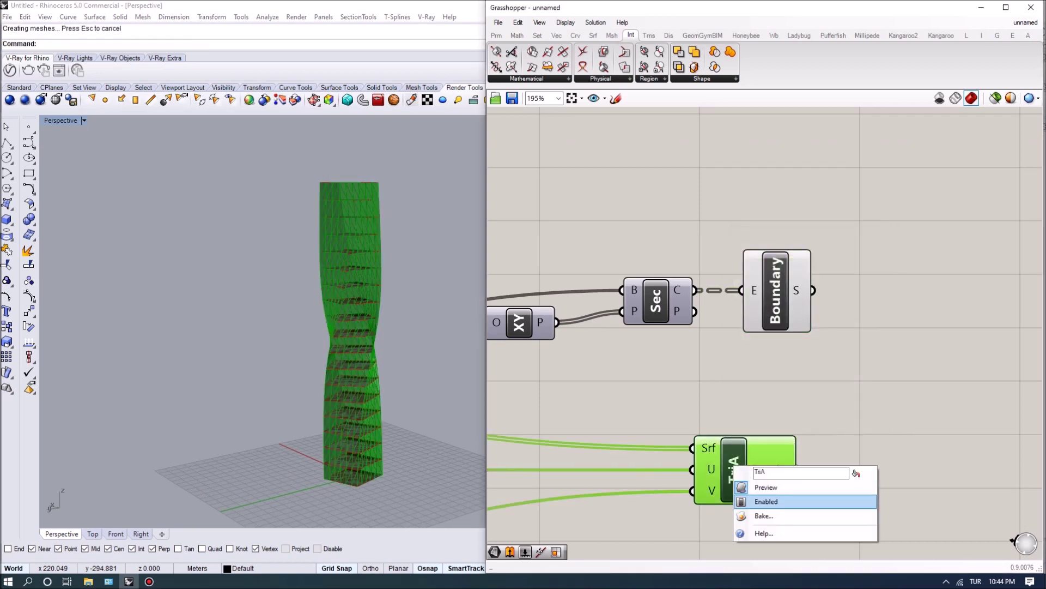
left_click(764, 515)
key("Return")
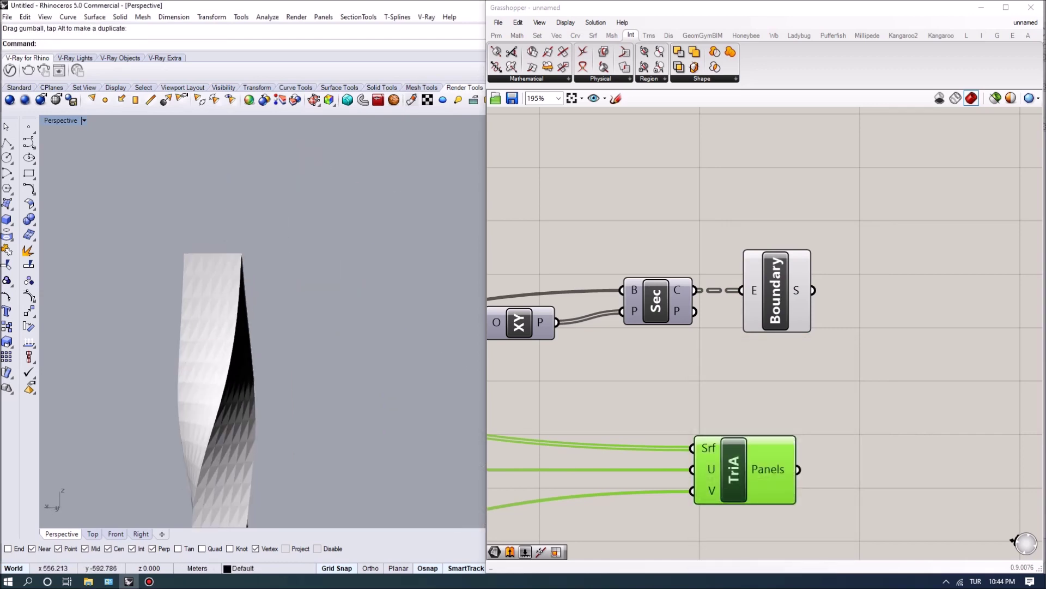
Switch the Perspective viewport to Wireframe display and examine the baked floors and panels
left_click(83, 120)
left_click(117, 81)
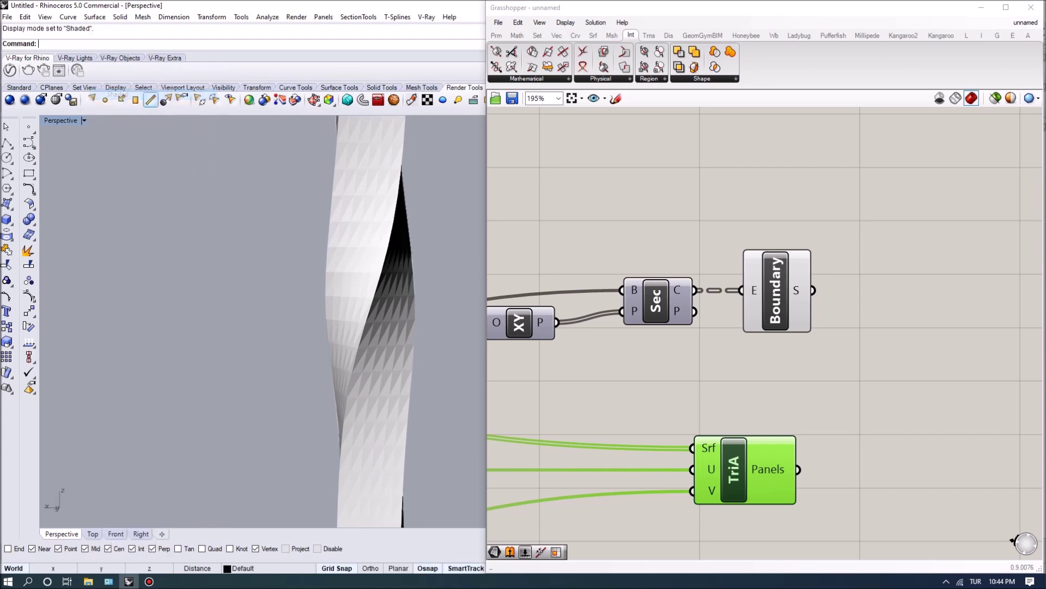
left_click(84, 120)
left_click(117, 82)
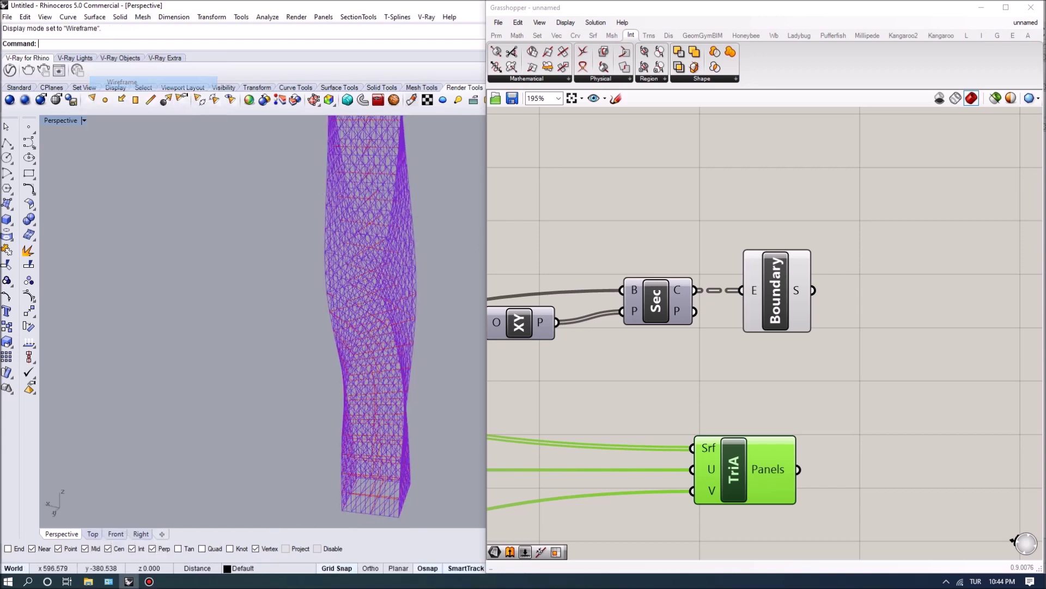
right_click_drag(245, 327, 191, 321)
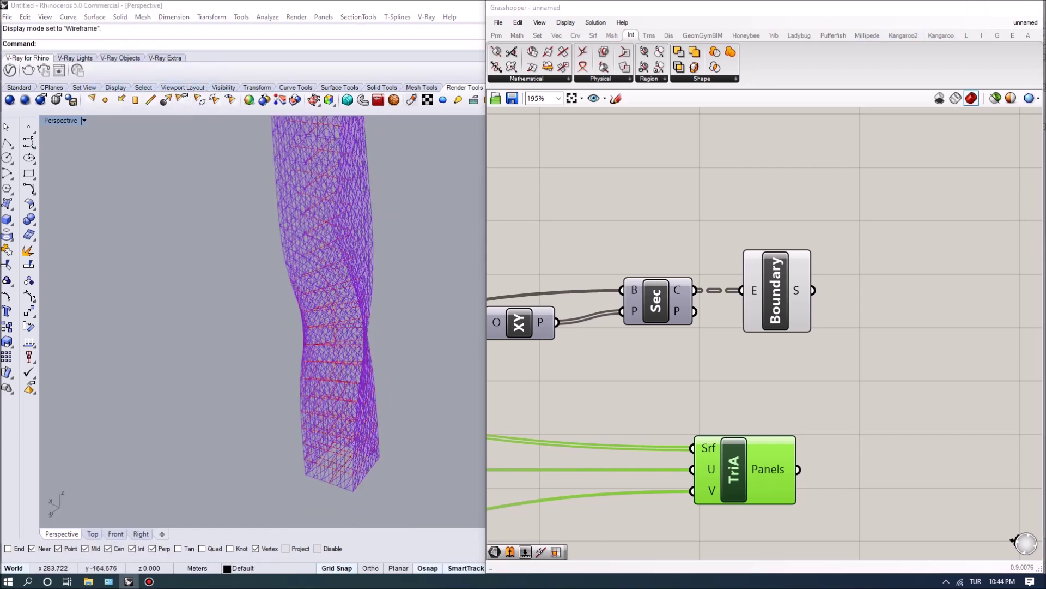
Minimize the Grasshopper window and set Rhino's Perspective viewport to Shaded display
left_click(981, 7)
left_click(83, 120)
left_click(117, 118)
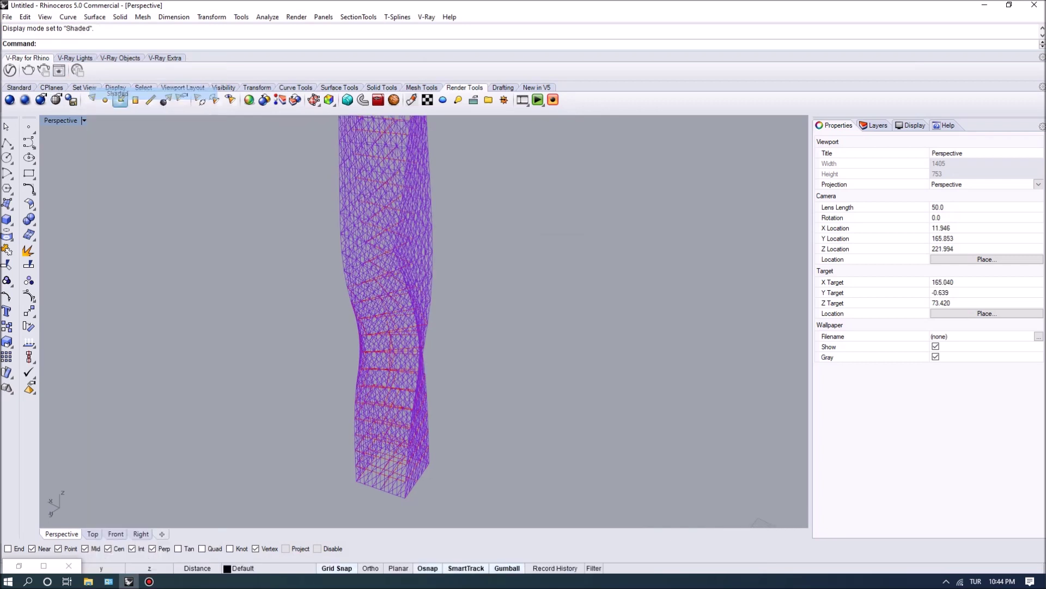
Add a directional light to the scene and set the end of its direction vector
left_click(474, 99)
right_click_drag(346, 263, 358, 265)
left_click(358, 265)
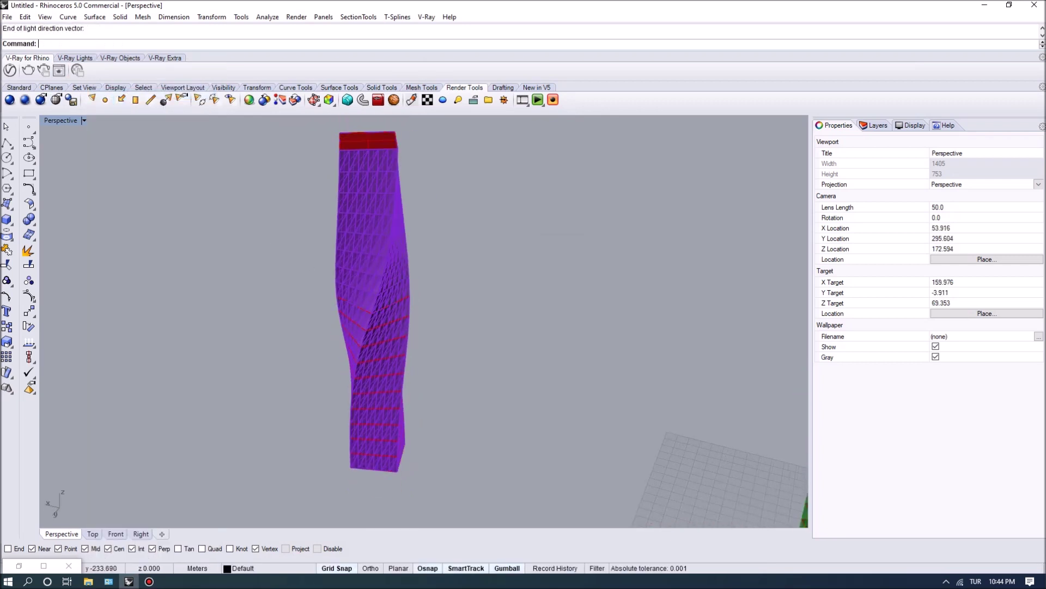
Set Layer 02's material color to a muted cyan with RGB 91, 144, 144
left_click(874, 124)
right_click(870, 178)
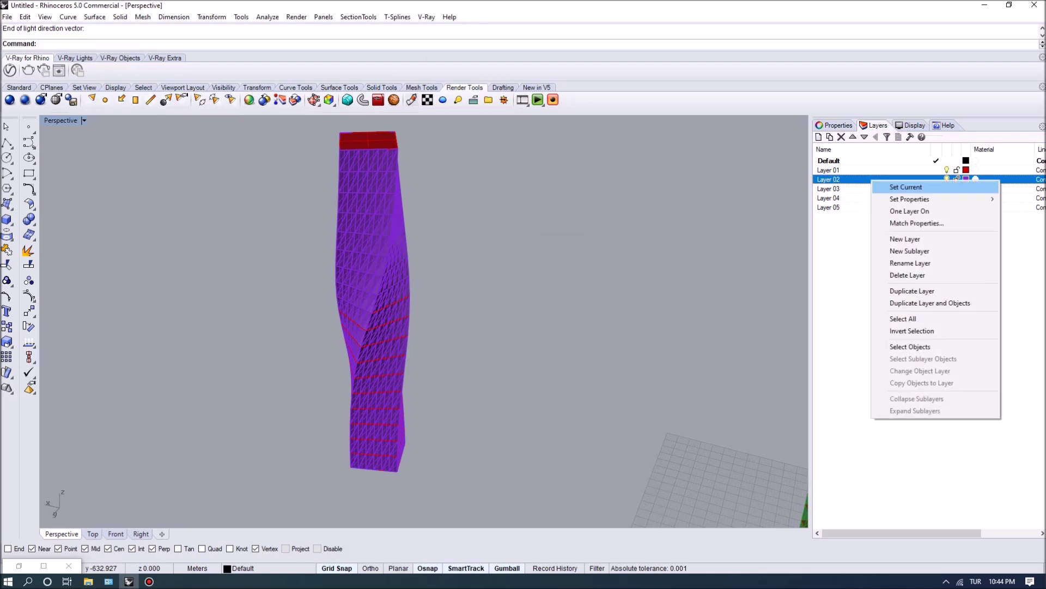
mouse_move(894, 200)
left_click(817, 267)
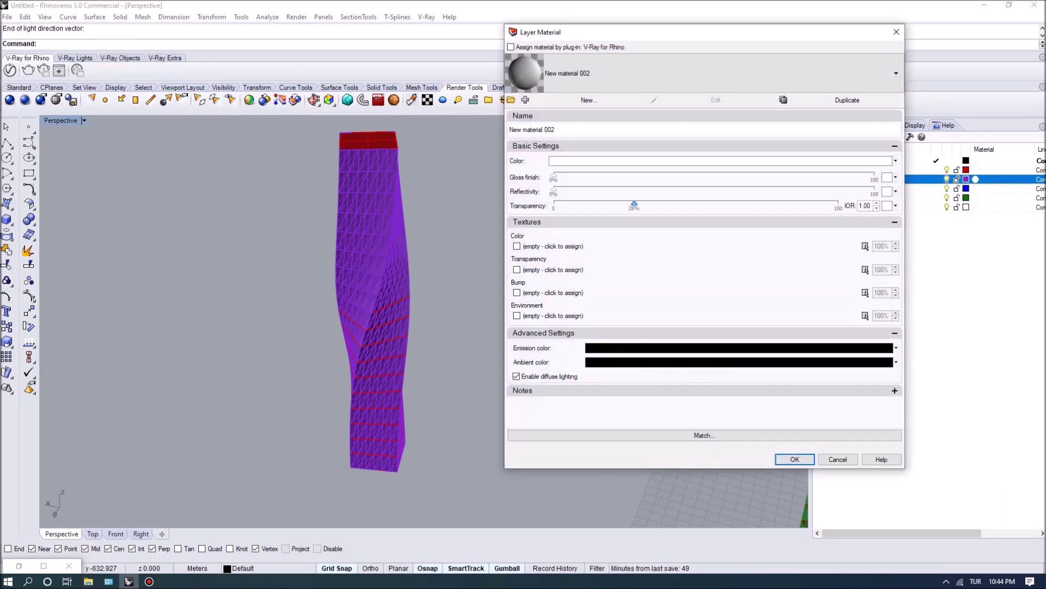
left_click(719, 161)
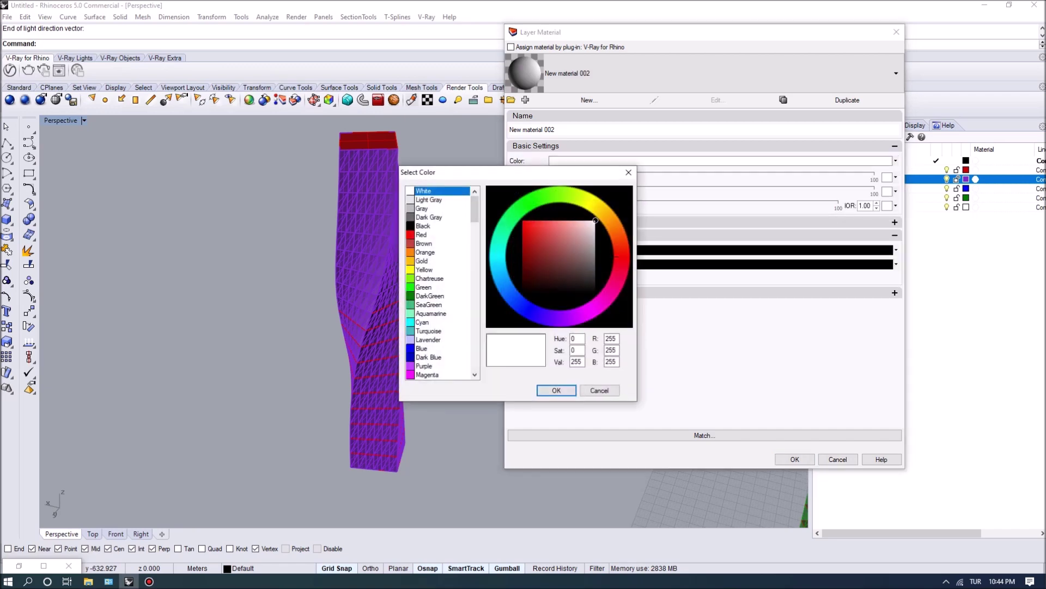
left_click(431, 313)
left_click(422, 322)
left_click(569, 252)
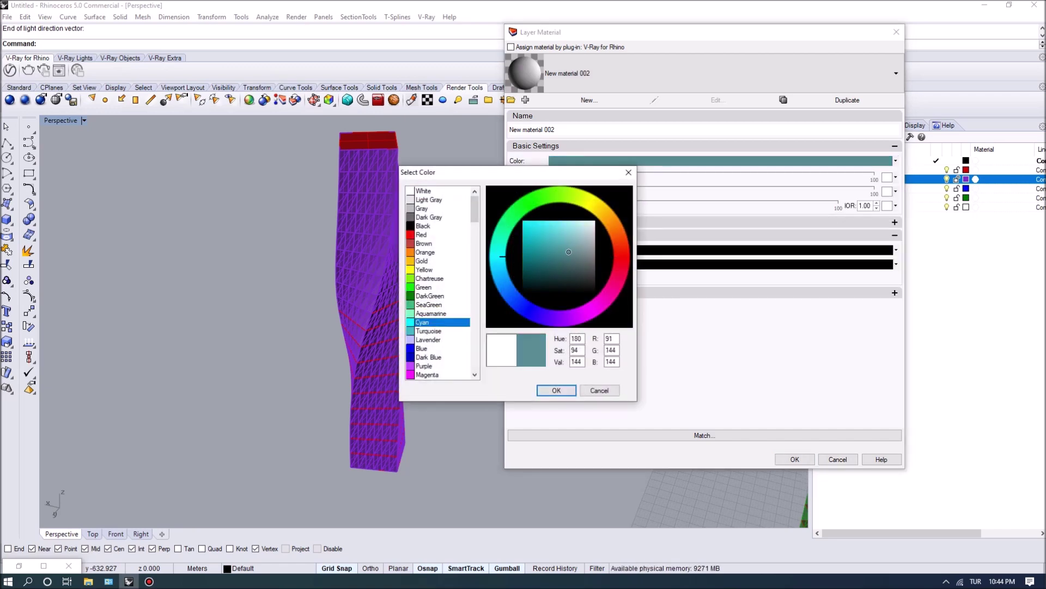
key("Return")
key("Return")
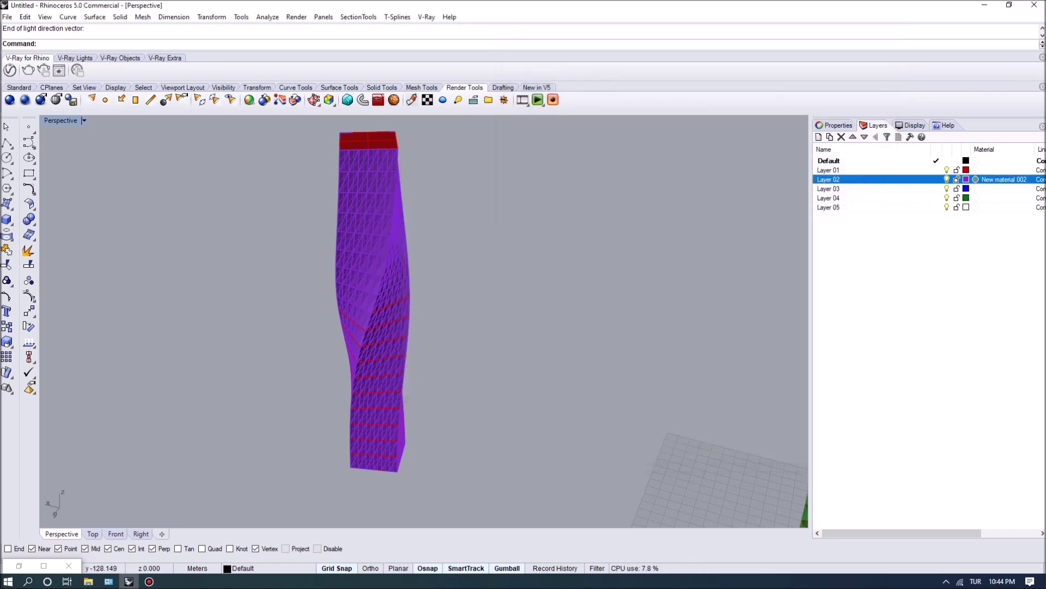
Set the Perspective viewport to Rendered display and examine the tower's facade up close
left_click(83, 120)
left_click(109, 93)
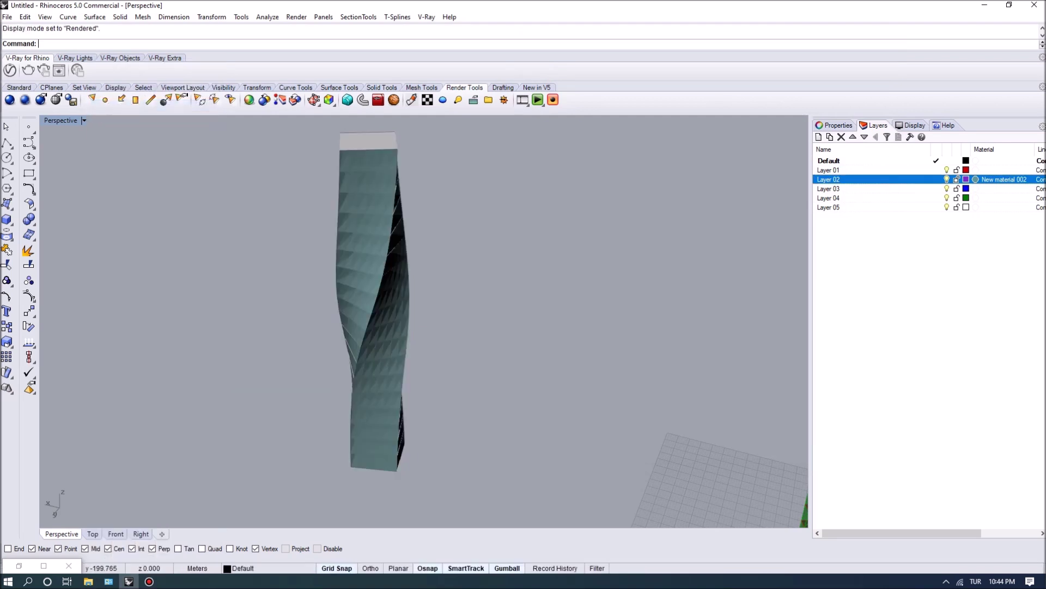
scroll(426, 322, "up", 5)
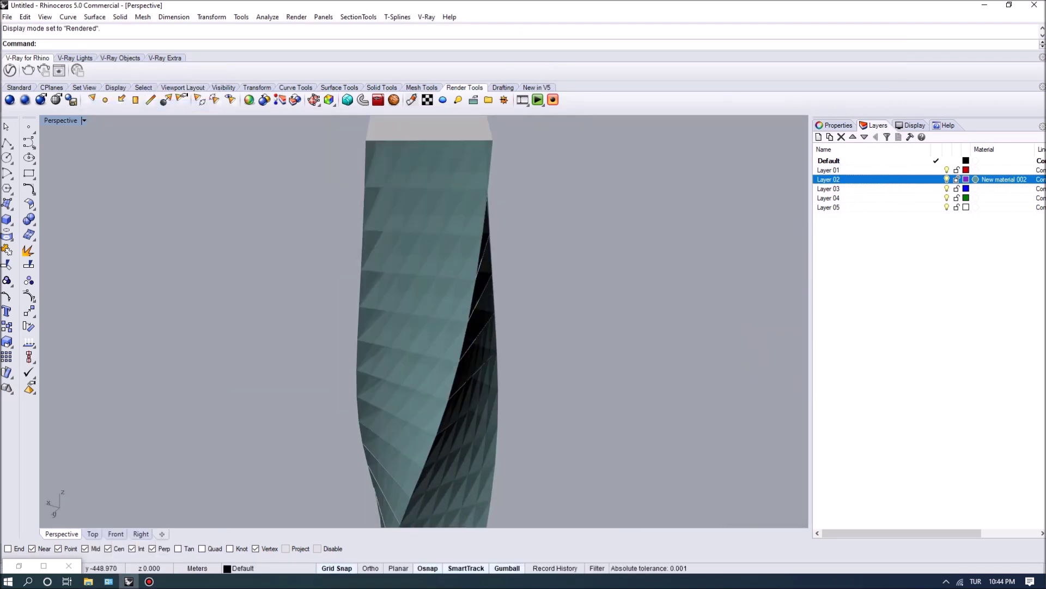
Raise the transparency of Layer 02's material to about 45% and view the tower from another side
right_click(872, 180)
mouse_move(893, 203)
left_click(818, 269)
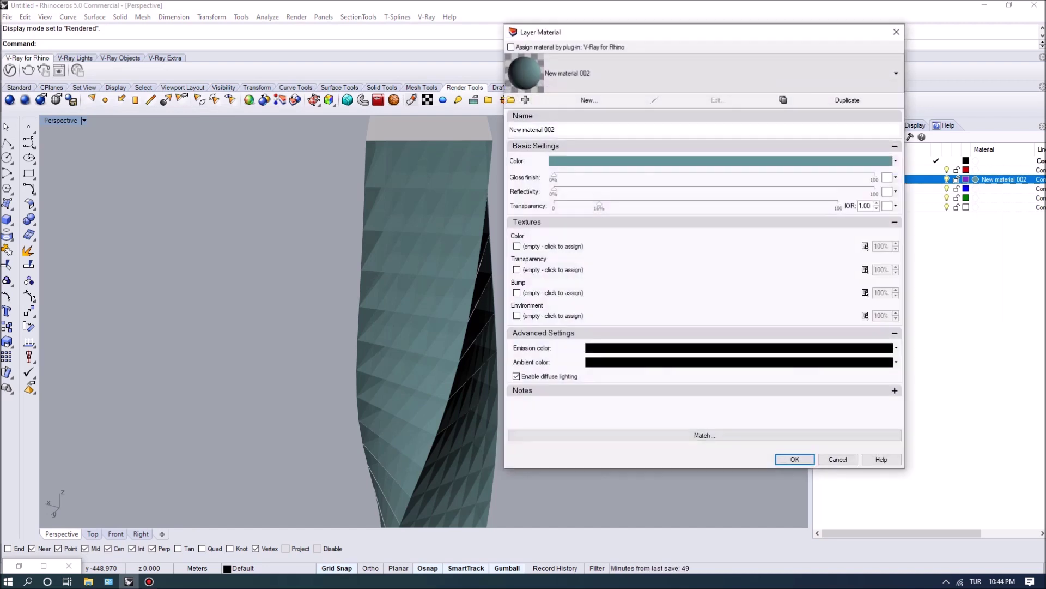
left_click_drag(629, 204, 681, 205)
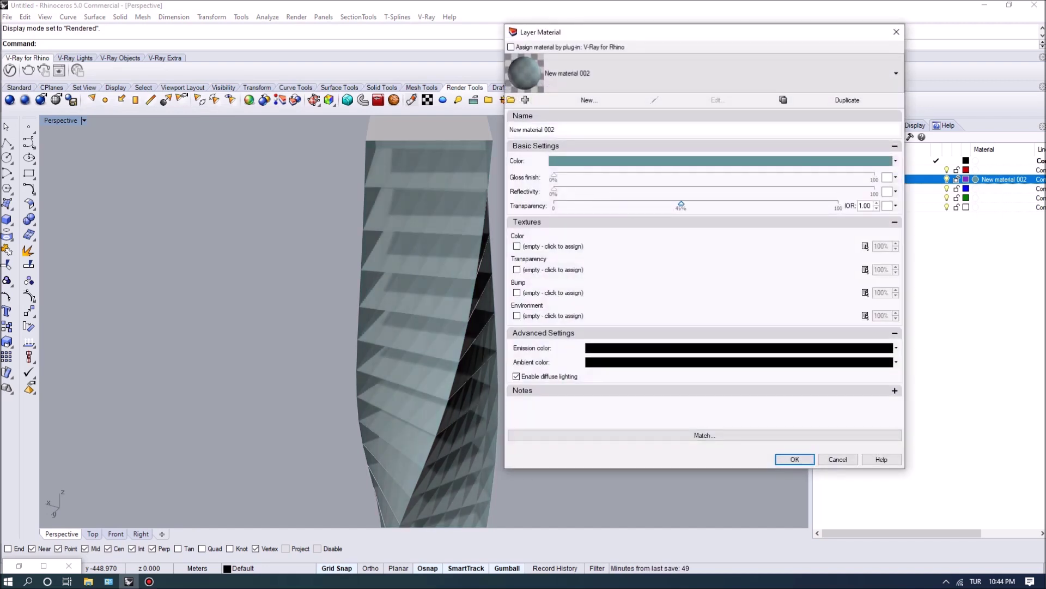
key("Return")
right_click_drag(425, 321, 659, 316)
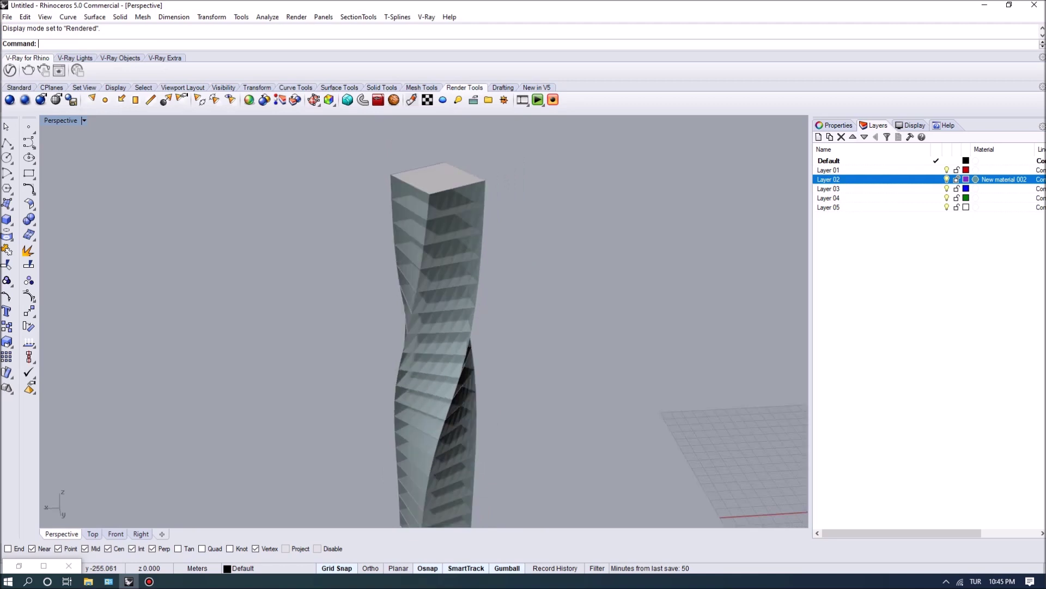